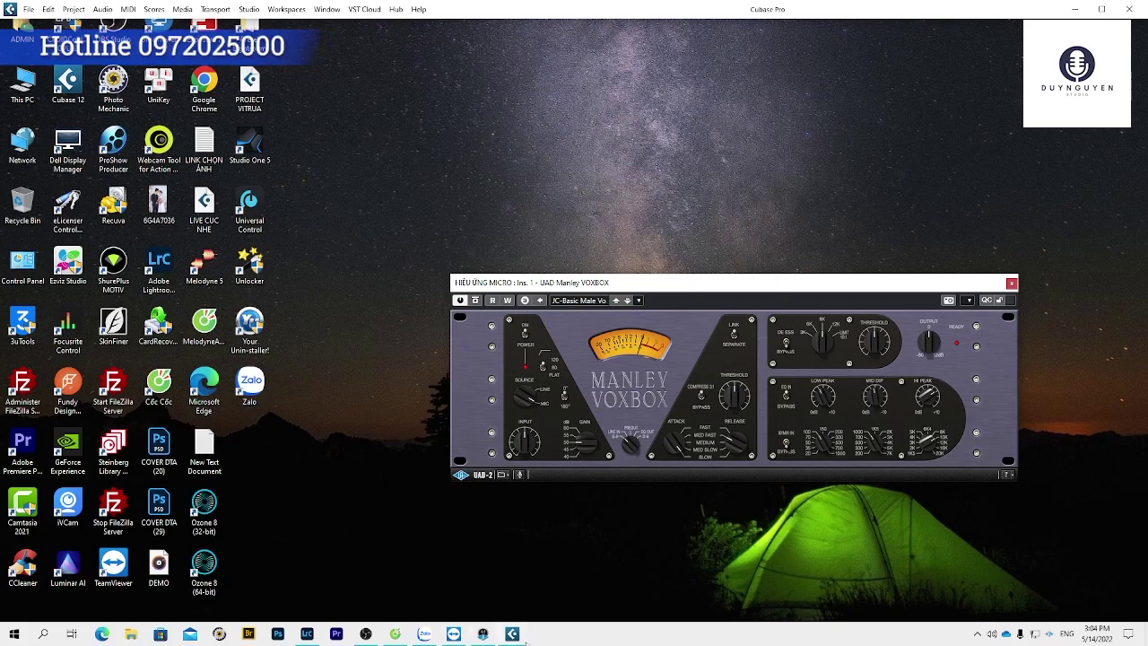
Bring the PROJECT APOLLO TWIN project to the front and move the UAD Manley VOXBOX window to the lower part of the arrangement area.
left_click(514, 635)
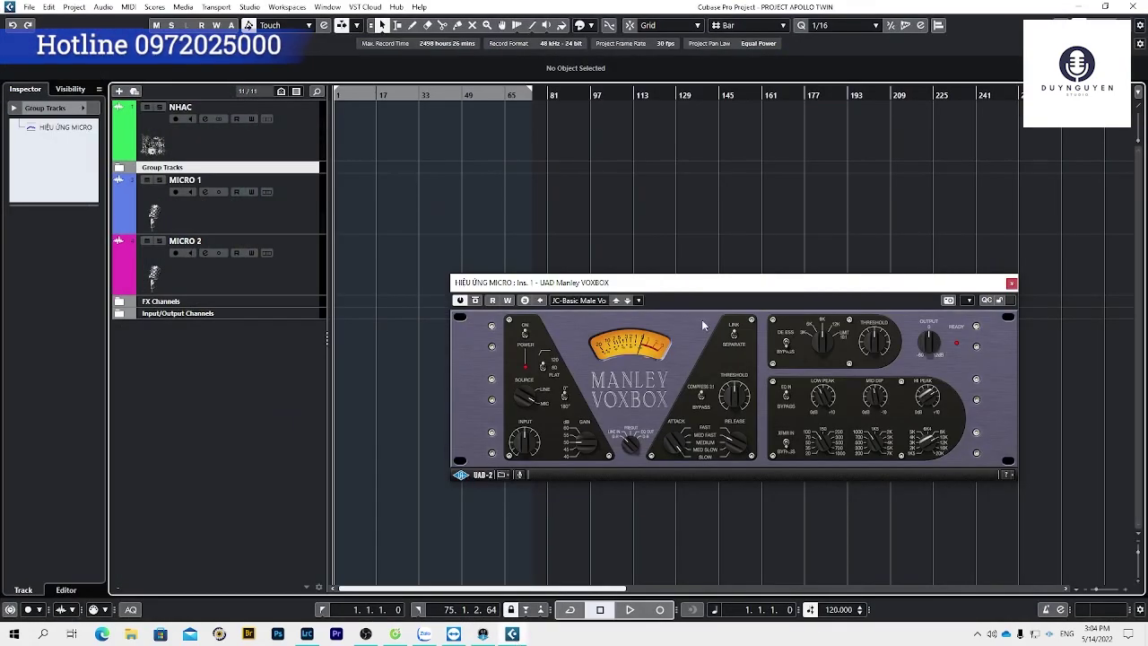
left_click_drag(721, 285, 811, 340)
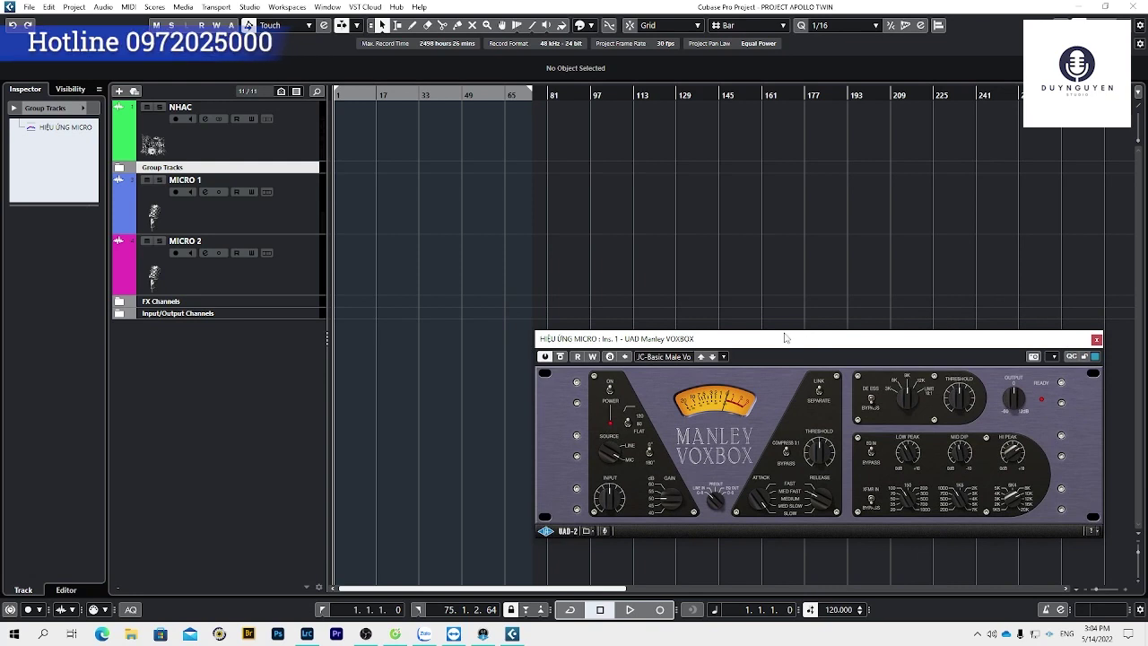
left_click_drag(789, 340, 797, 355)
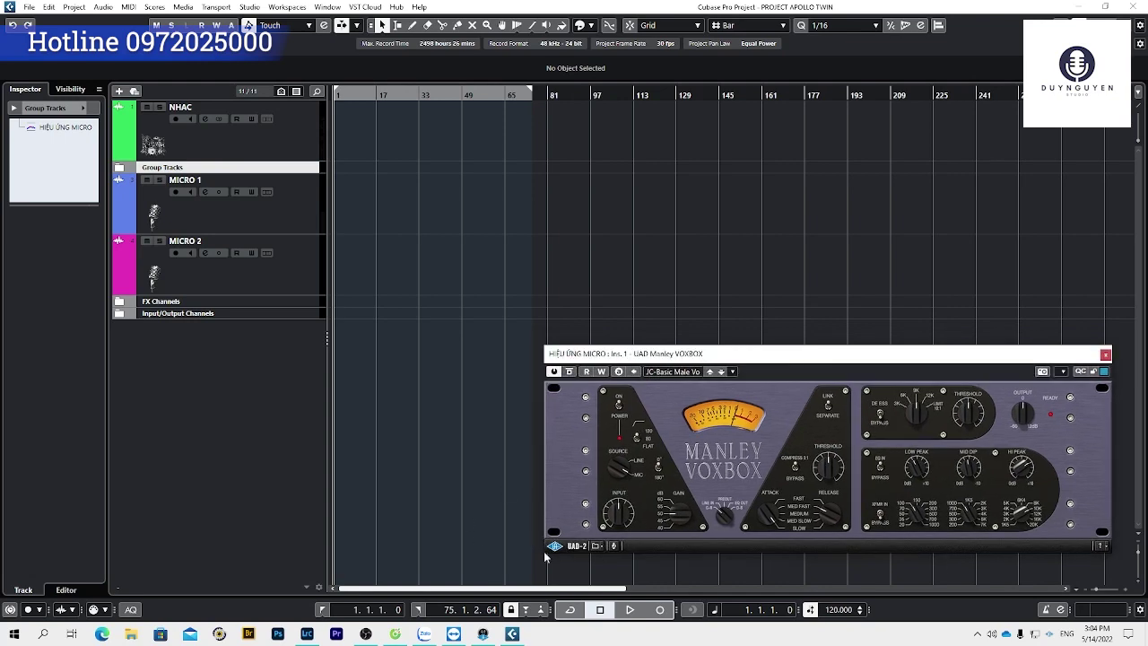
Switch to the Cốc Cốc browser, search for "UAD" in a new tab and open the Universal Audio website.
left_click(395, 634)
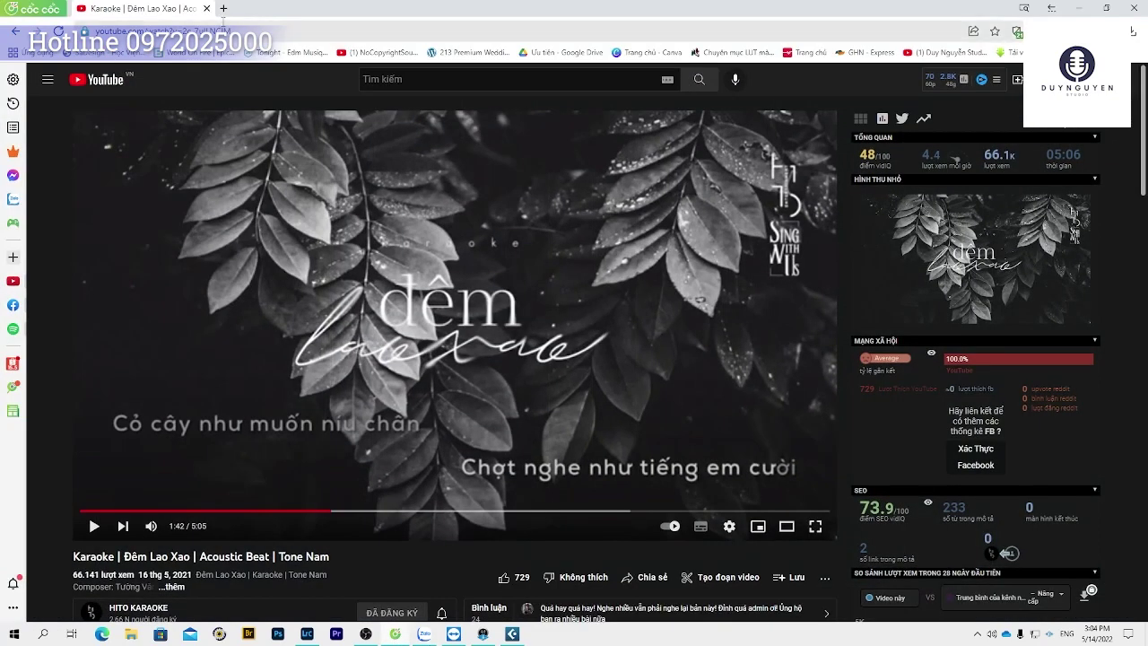
key("ctrl+t")
type("UAD")
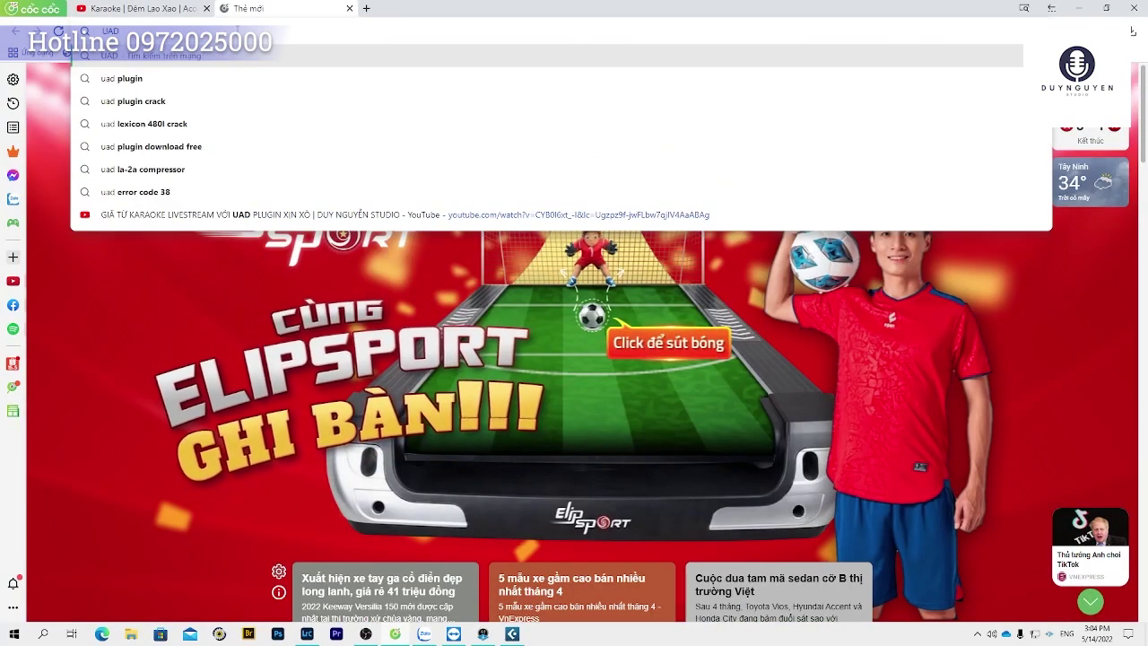
key("Return")
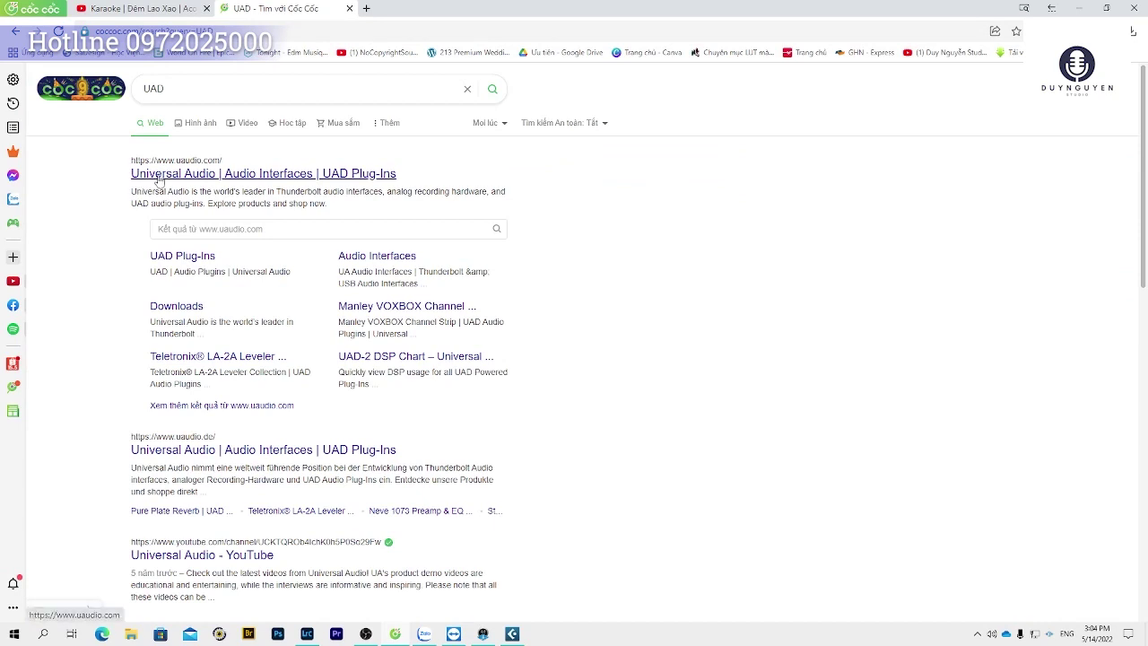
left_click(218, 175)
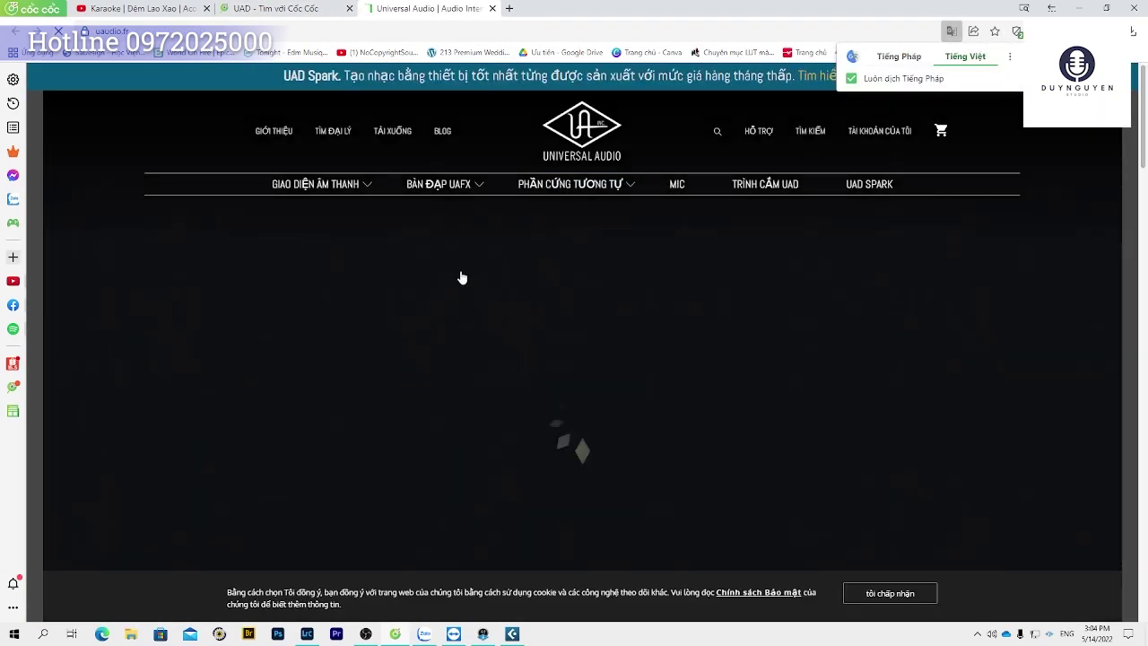
Find the UAD plug-in showcase on the Universal Audio home page and open the Manley Tube Preamp product page.
scroll(522, 350, "down", 7)
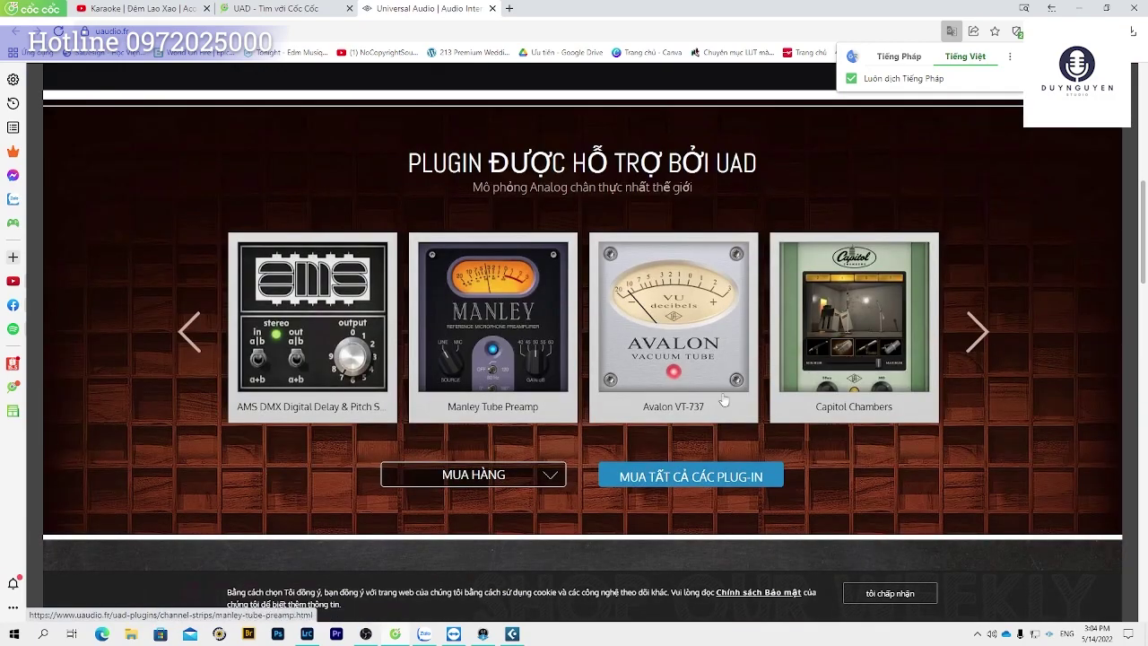
scroll(728, 357, "down", 4)
scroll(728, 356, "up", 4)
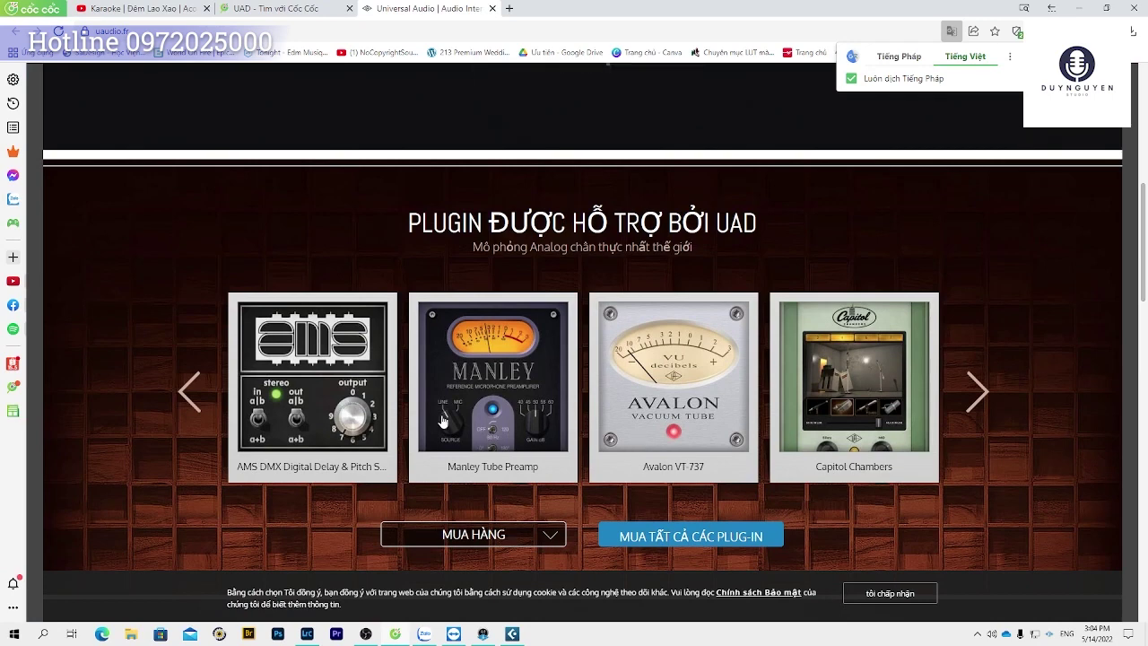
left_click(613, 363)
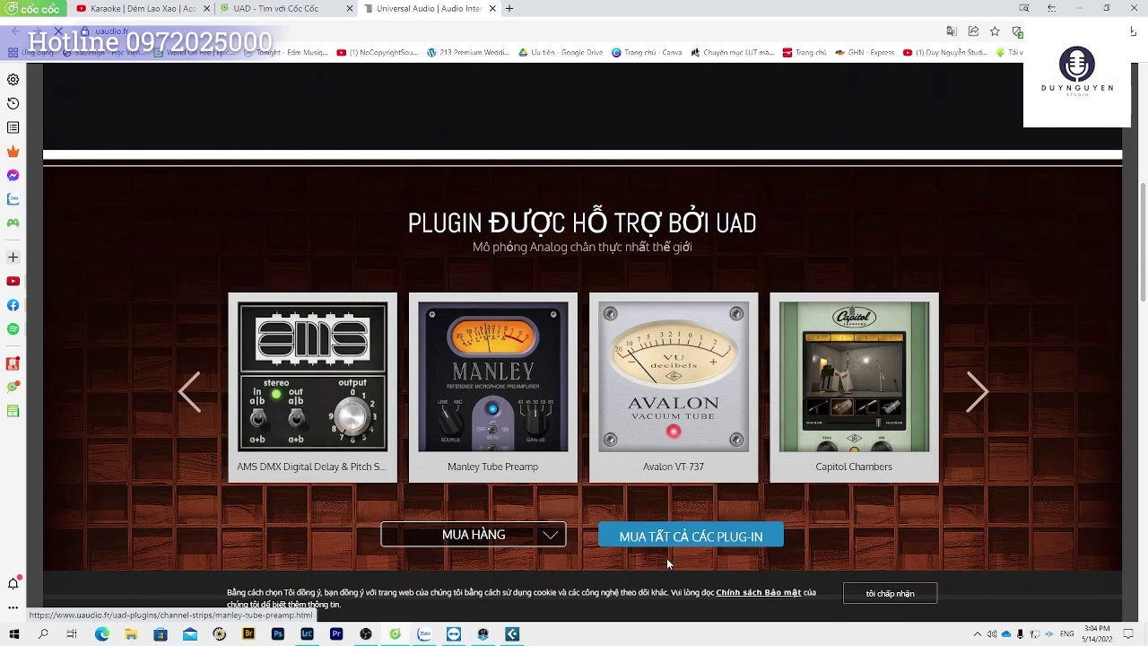
Look through the Manley Tube Preamp page, examining its price, description, customer reviews and recently viewed products.
scroll(679, 391, "down", 6)
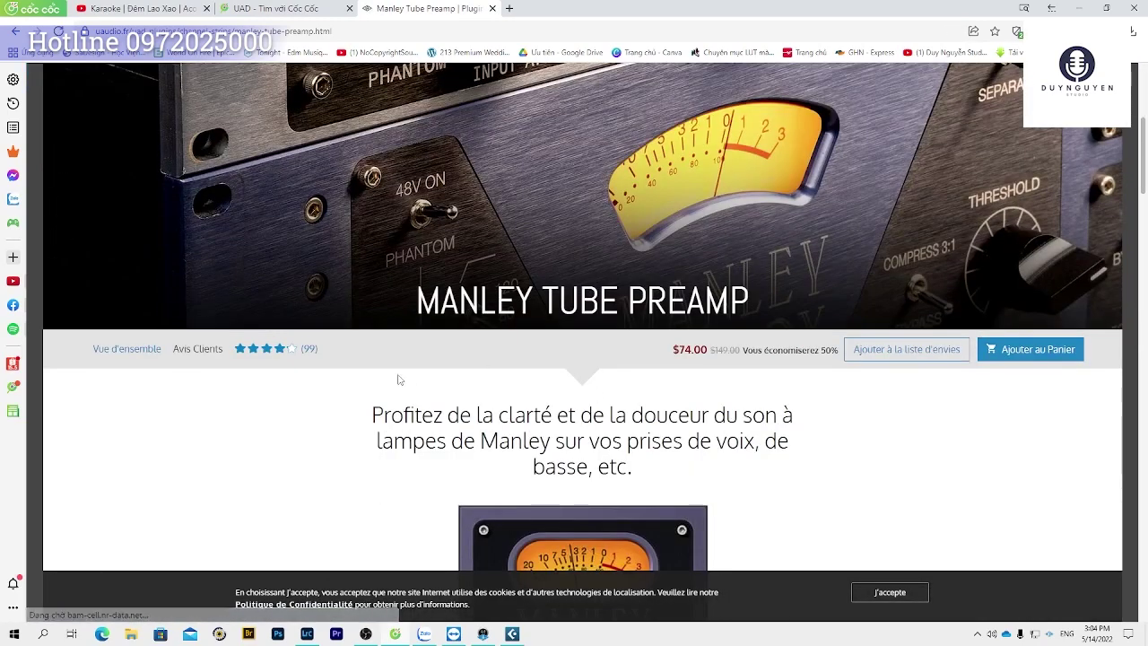
scroll(636, 405, "down", 1)
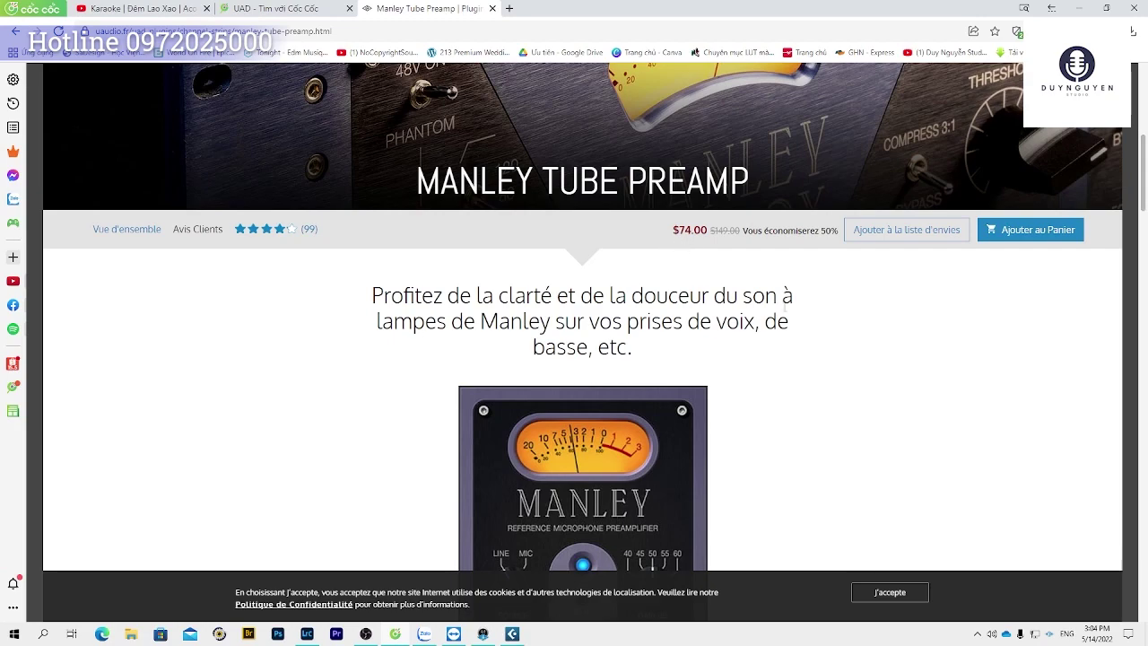
scroll(682, 249, "down", 4)
scroll(638, 414, "down", 12)
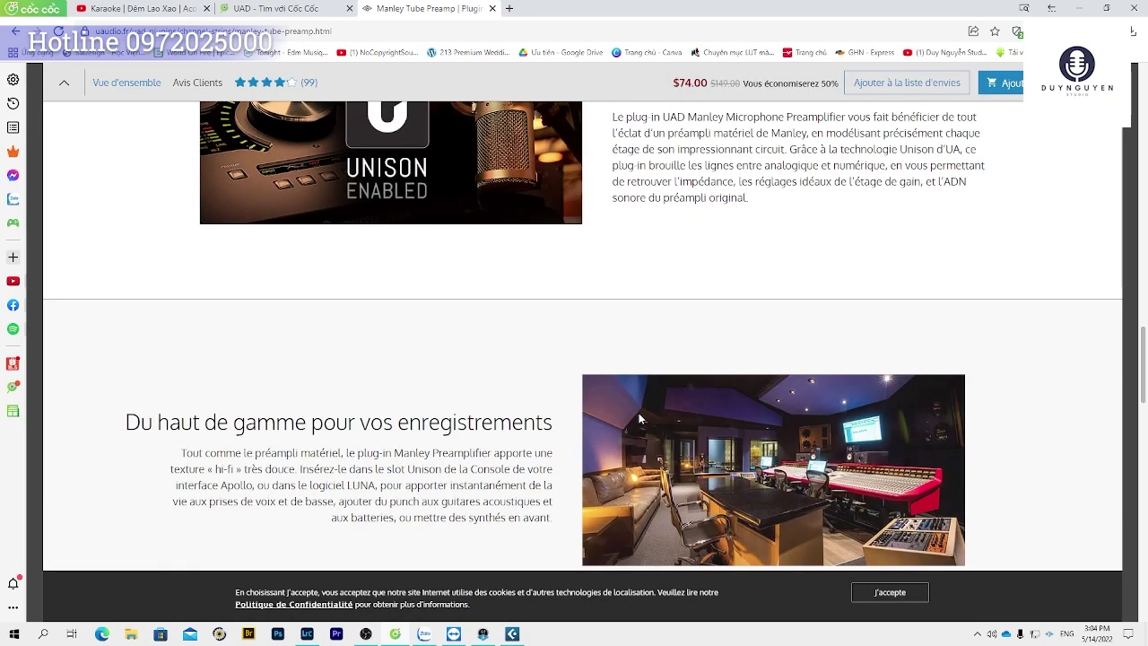
scroll(640, 418, "down", 5)
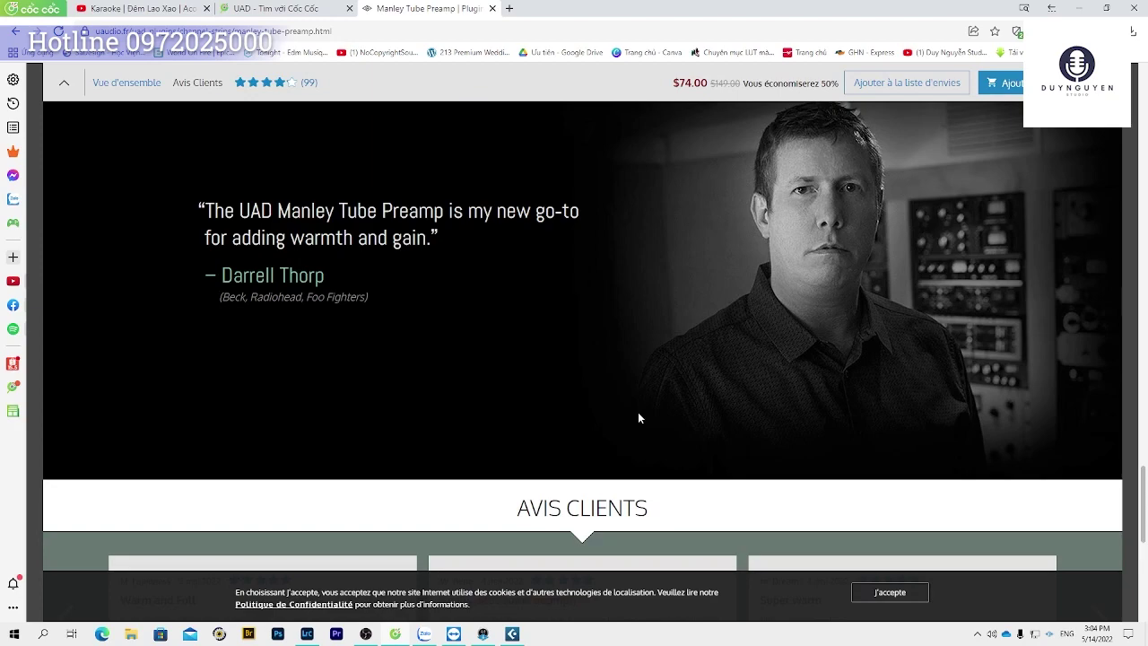
scroll(640, 418, "up", 12)
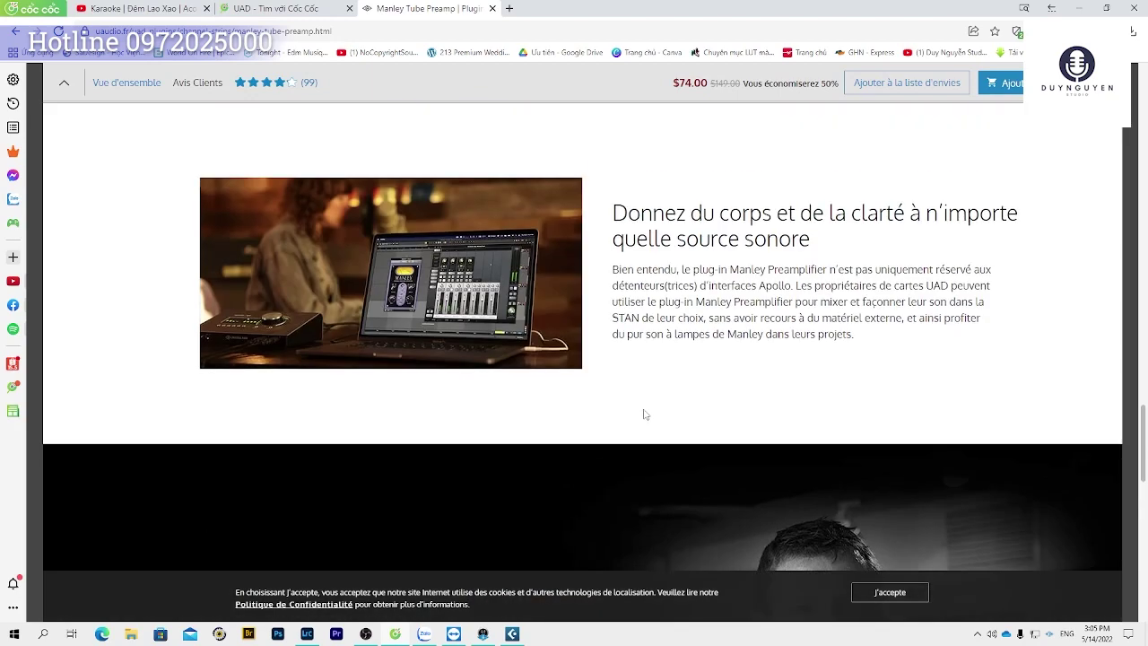
scroll(647, 411, "up", 10)
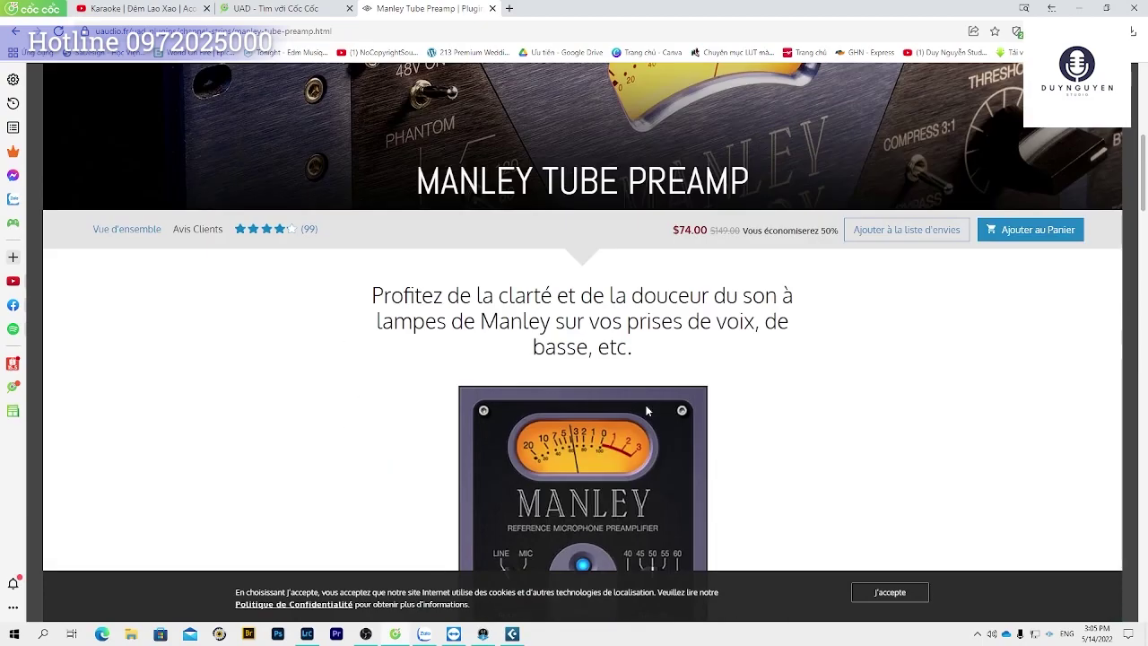
scroll(653, 411, "down", 11)
scroll(654, 410, "down", 15)
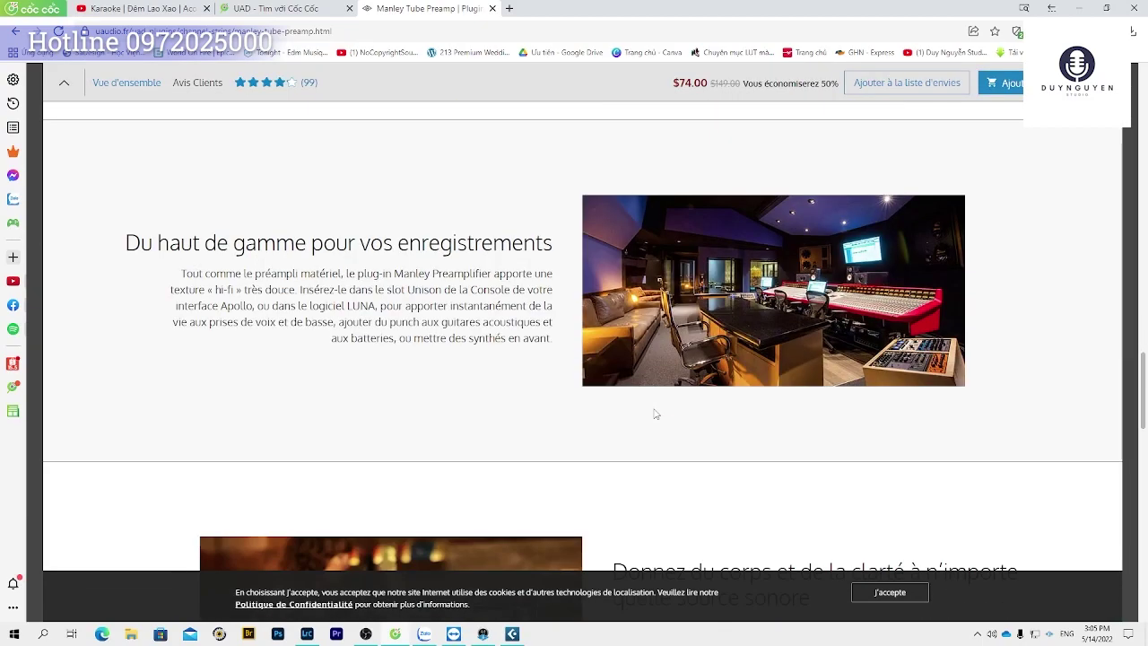
scroll(653, 413, "up", 20)
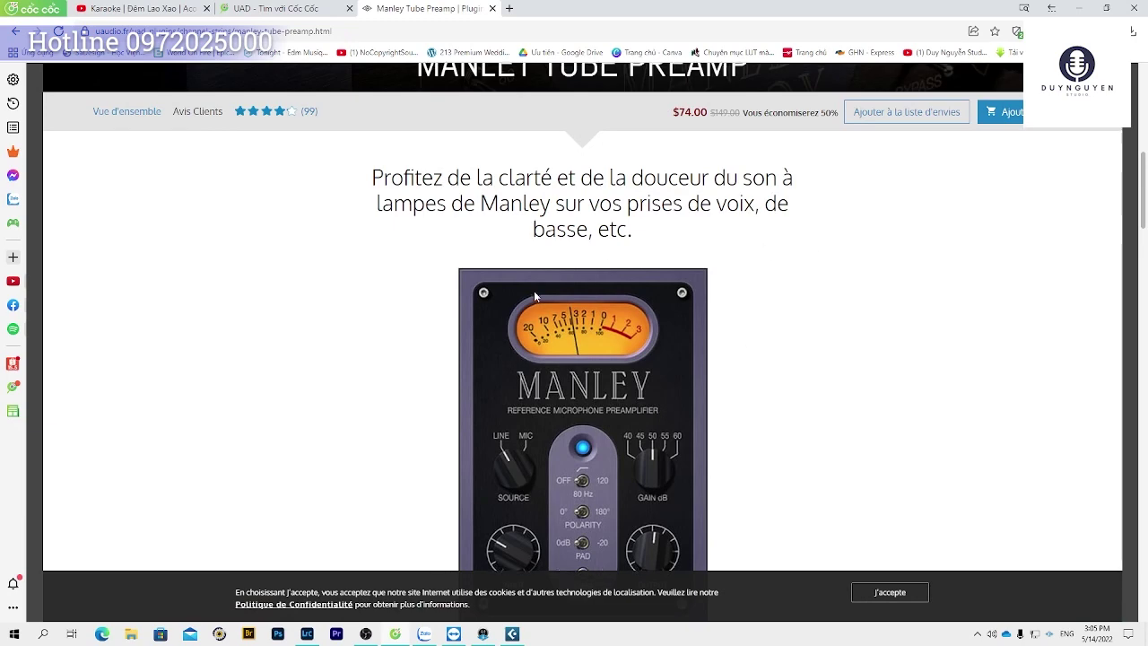
scroll(510, 191, "up", 3)
scroll(538, 289, "up", 5)
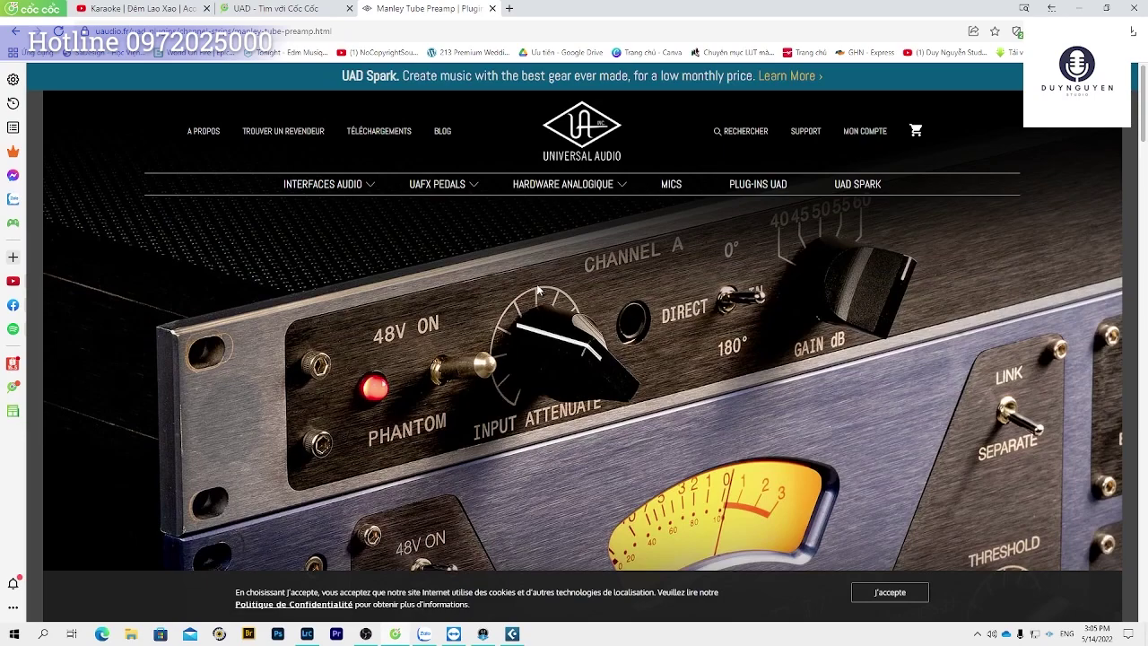
scroll(543, 293, "down", 10)
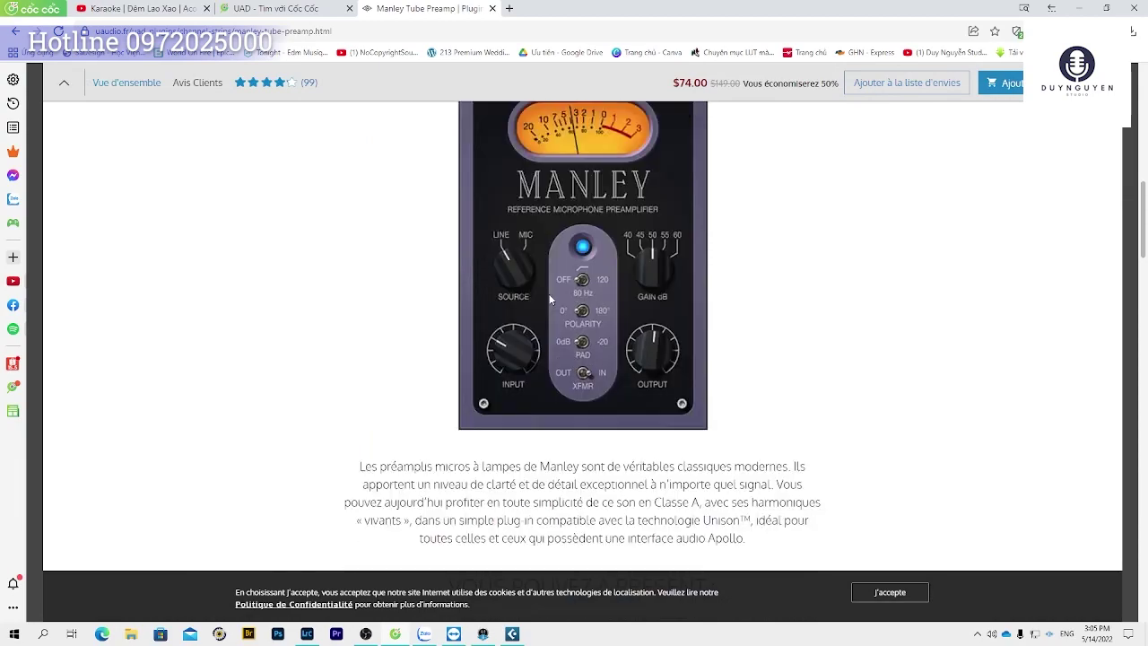
scroll(551, 299, "down", 4)
scroll(550, 298, "down", 8)
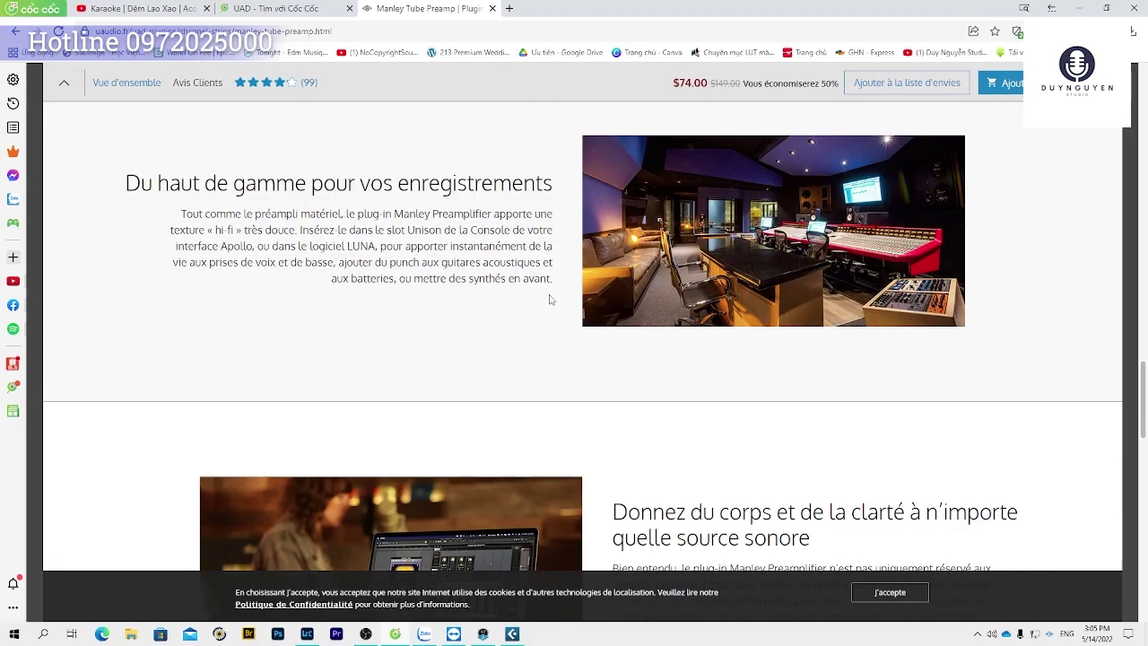
scroll(550, 299, "down", 10)
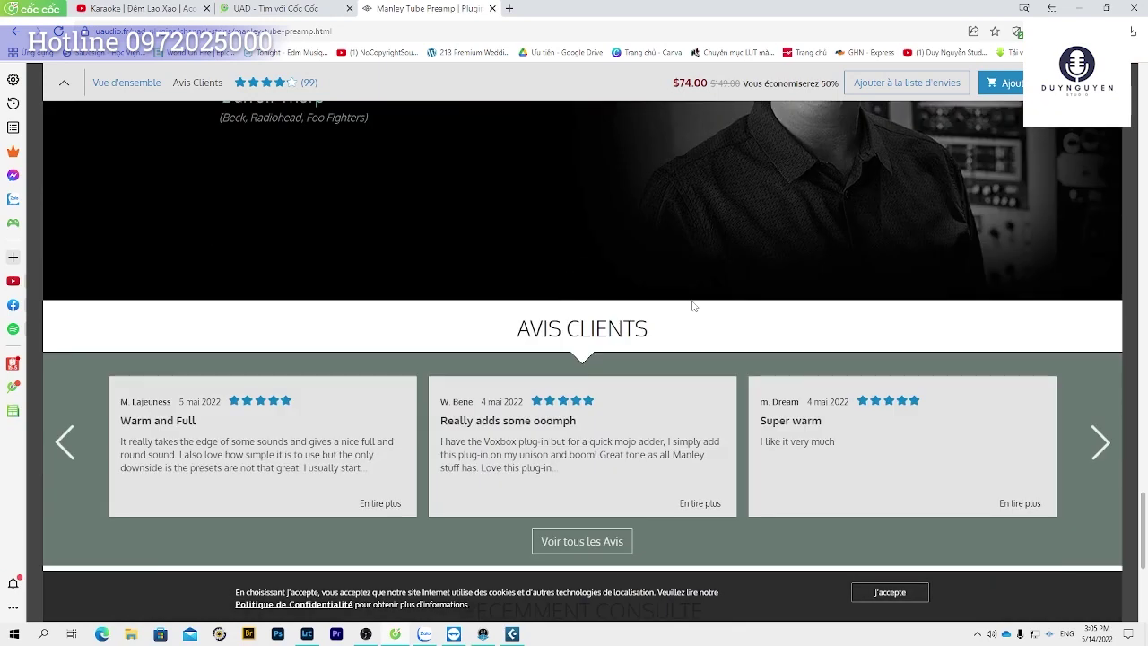
scroll(691, 305, "down", 4)
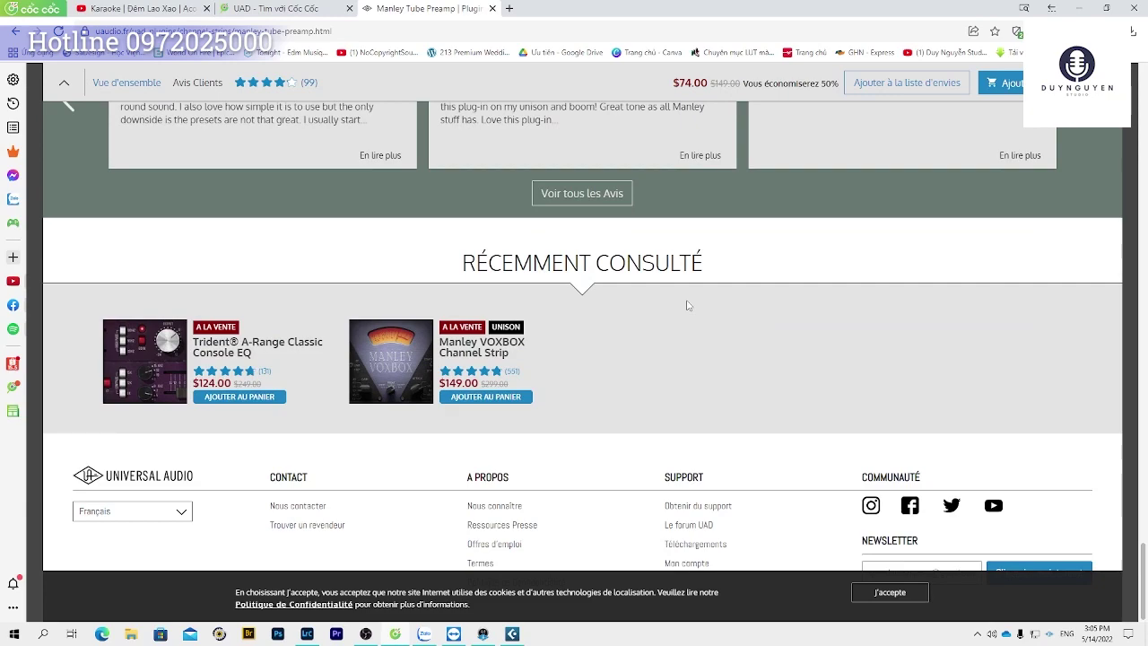
scroll(600, 345, "up", 15)
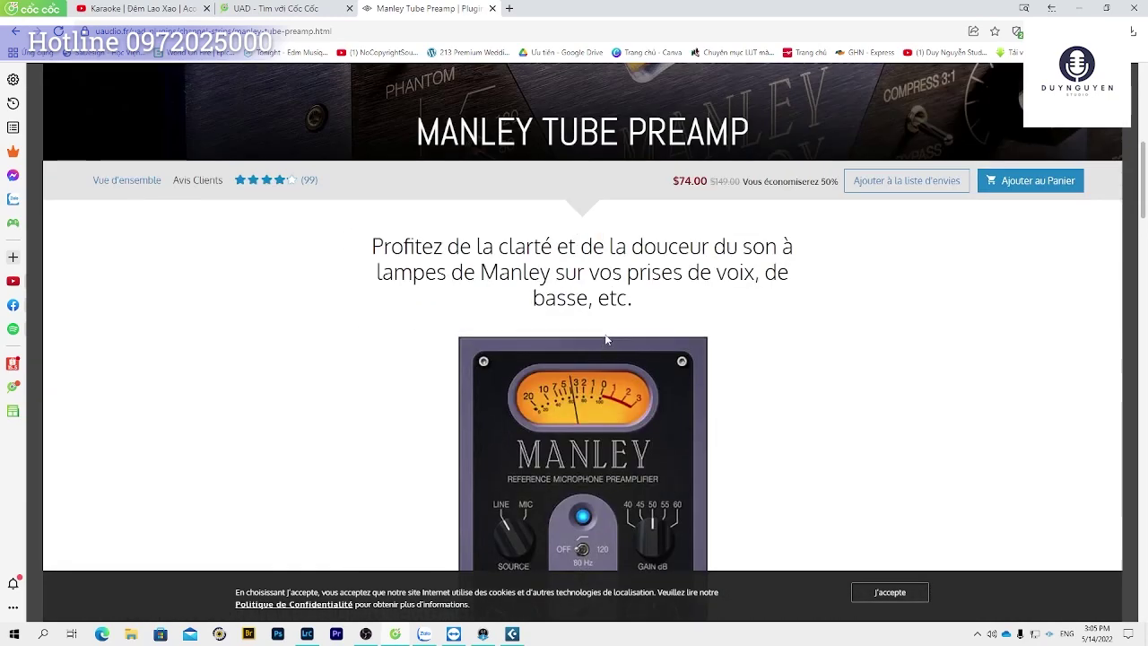
scroll(605, 339, "down", 5)
scroll(581, 240, "up", 4)
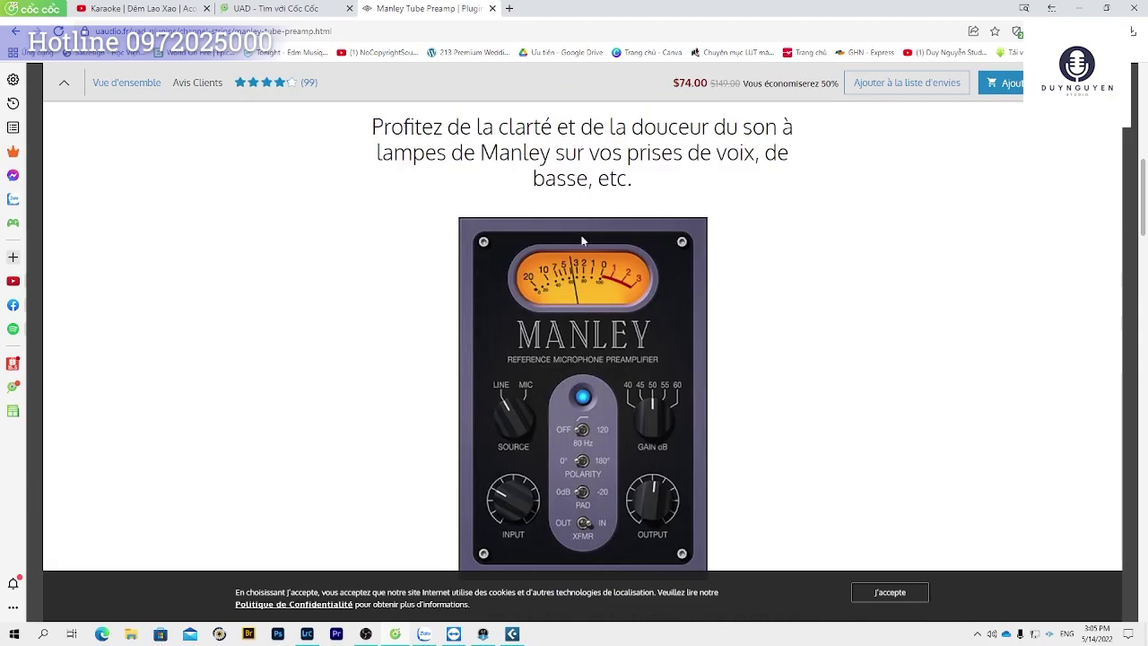
Open the Manley VOXBOX Channel Strip product page from the recently viewed products.
scroll(588, 359, "down", 6)
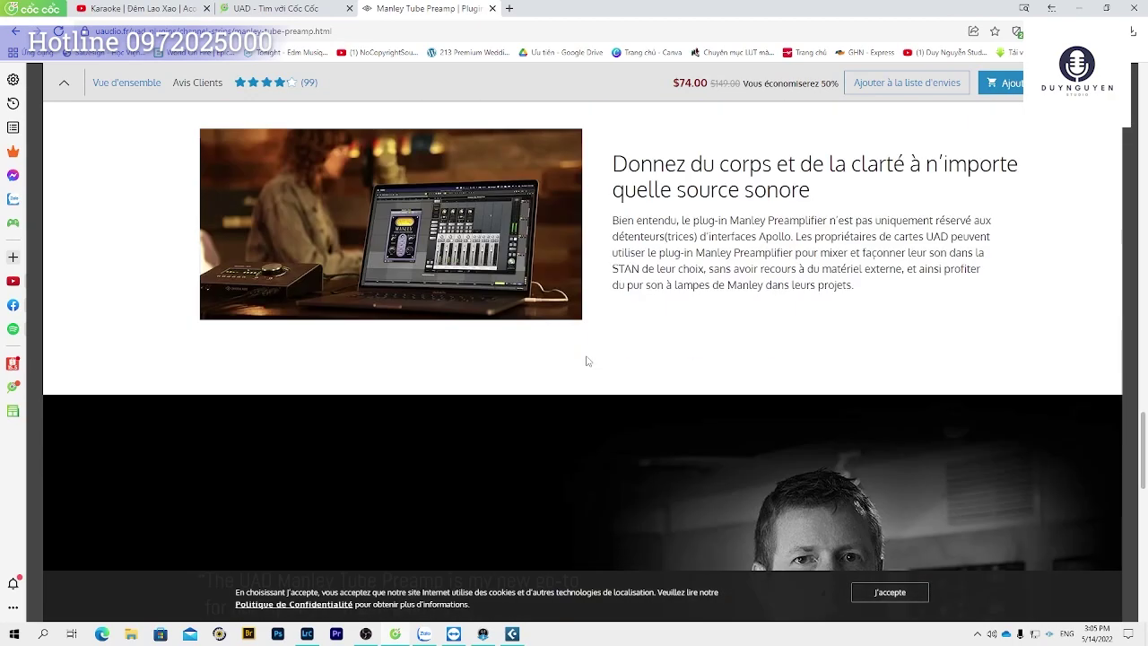
scroll(592, 368, "down", 10)
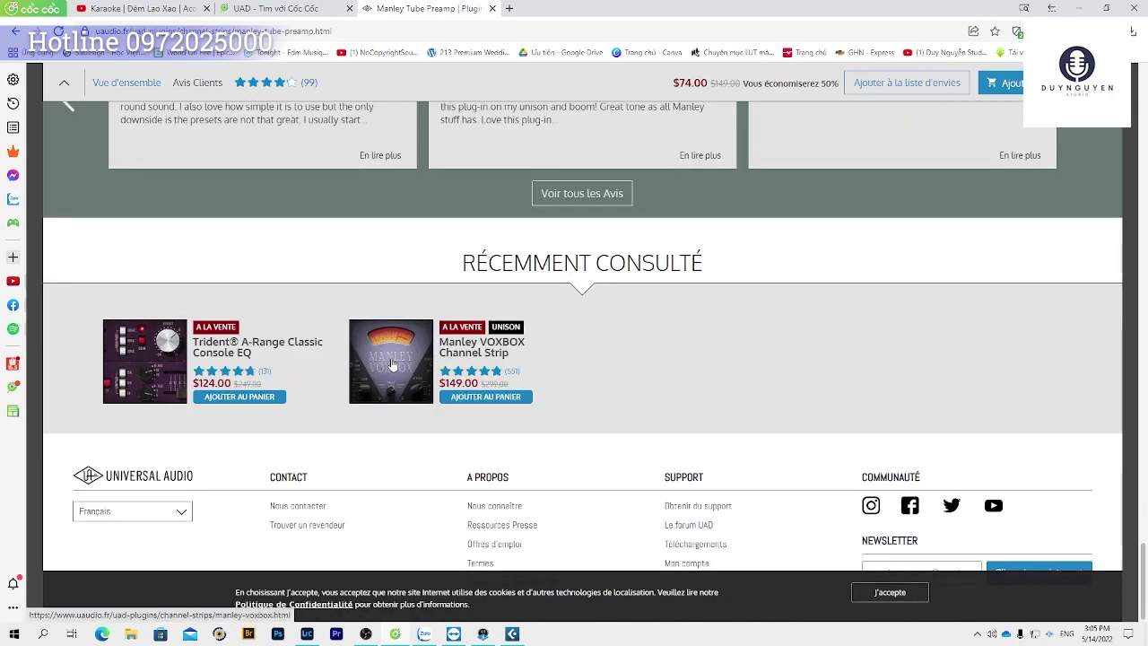
left_click(401, 373)
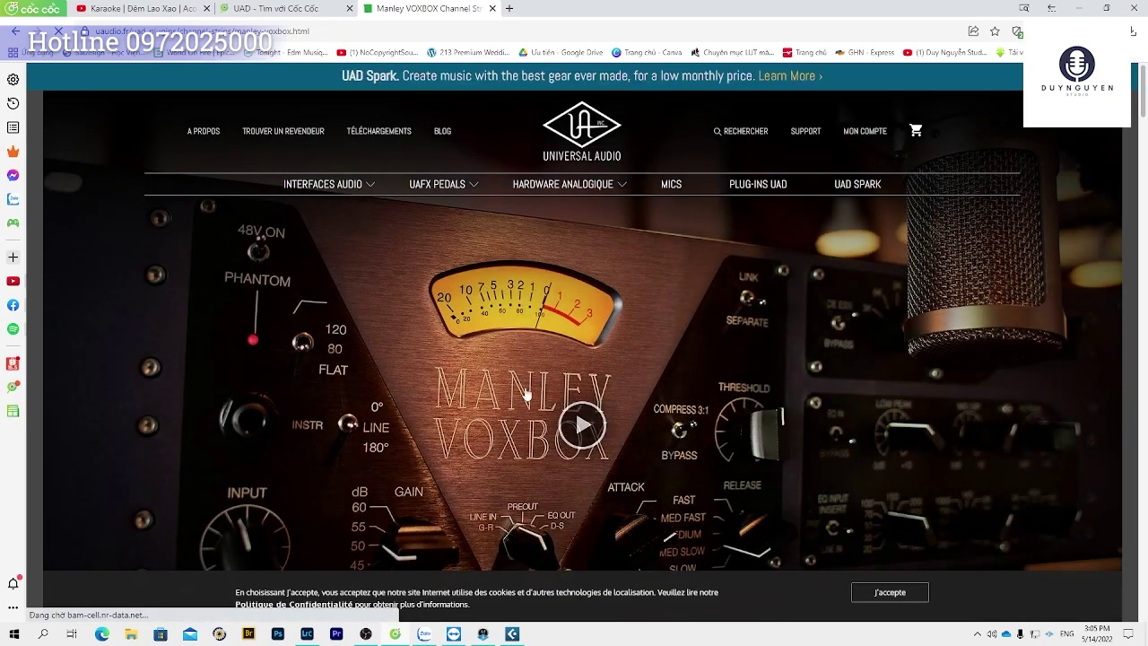
Examine the Manley VOXBOX Channel Strip's interface picture, description and sale price on its product page.
scroll(526, 394, "down", 8)
scroll(574, 269, "up", 3)
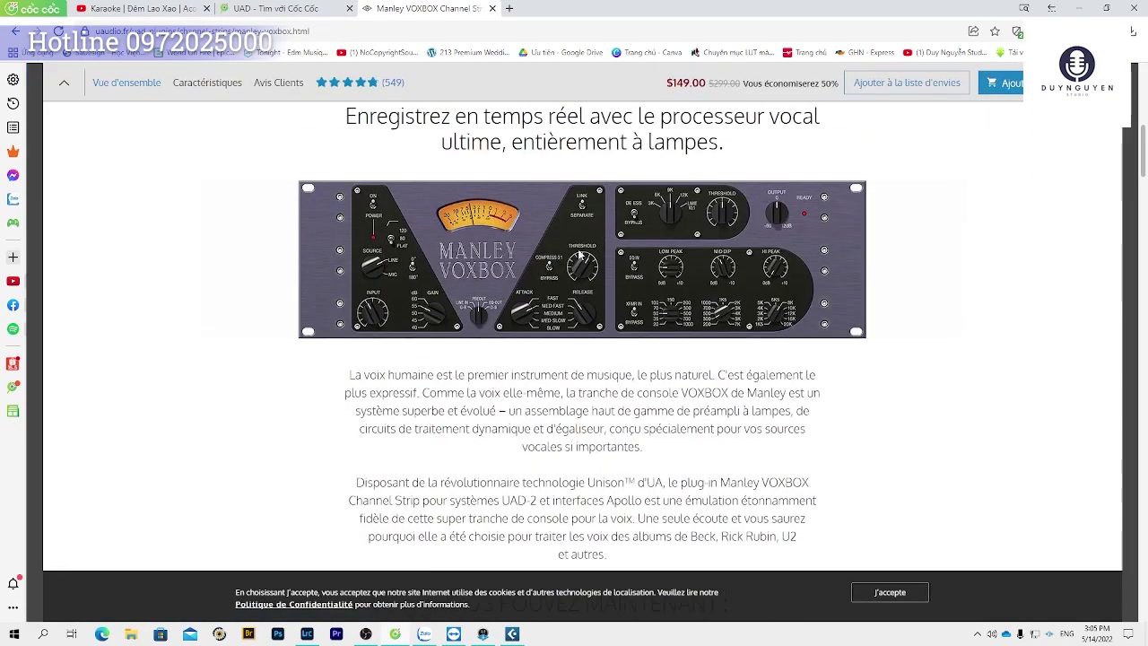
scroll(579, 255, "up", 2)
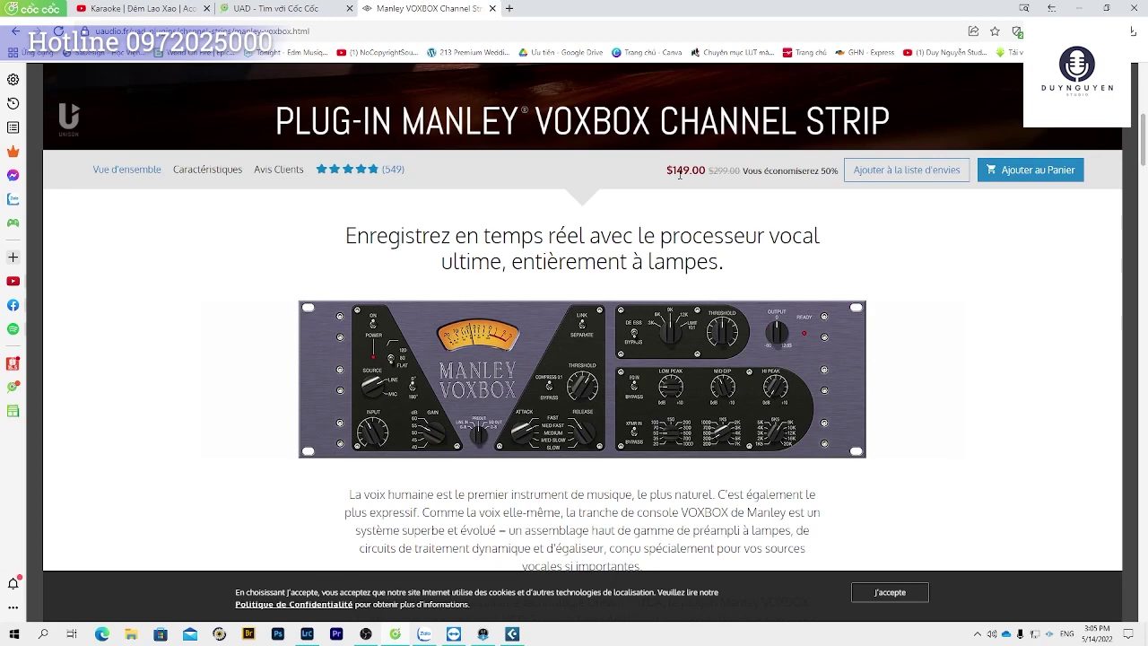
scroll(524, 227, "down", 2)
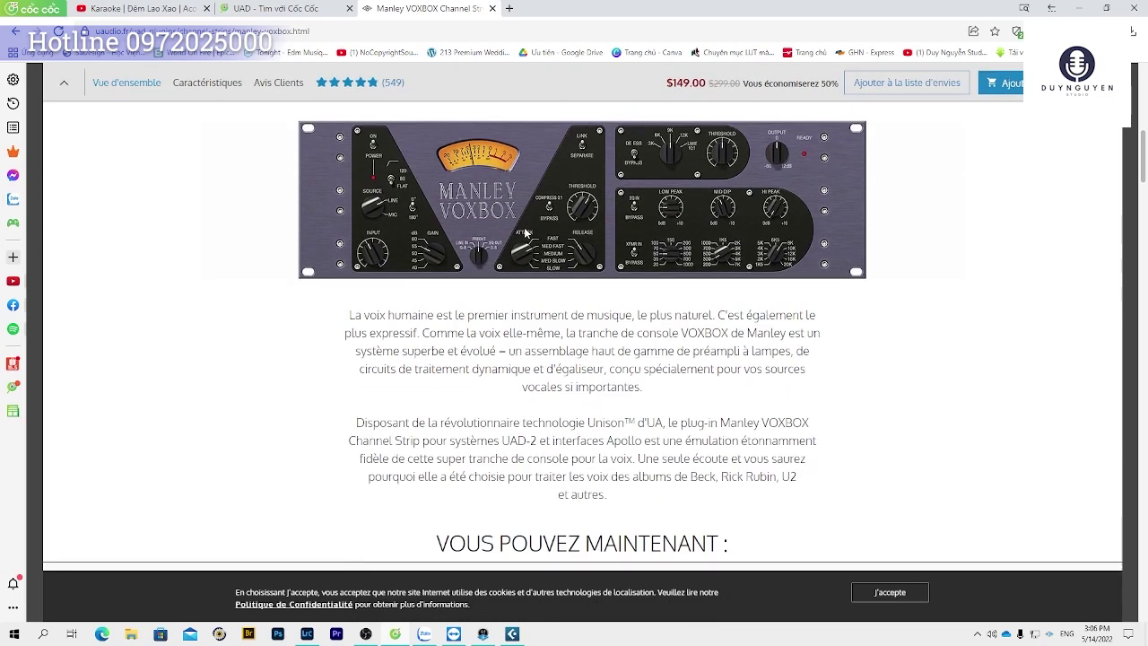
scroll(605, 377, "up", 5)
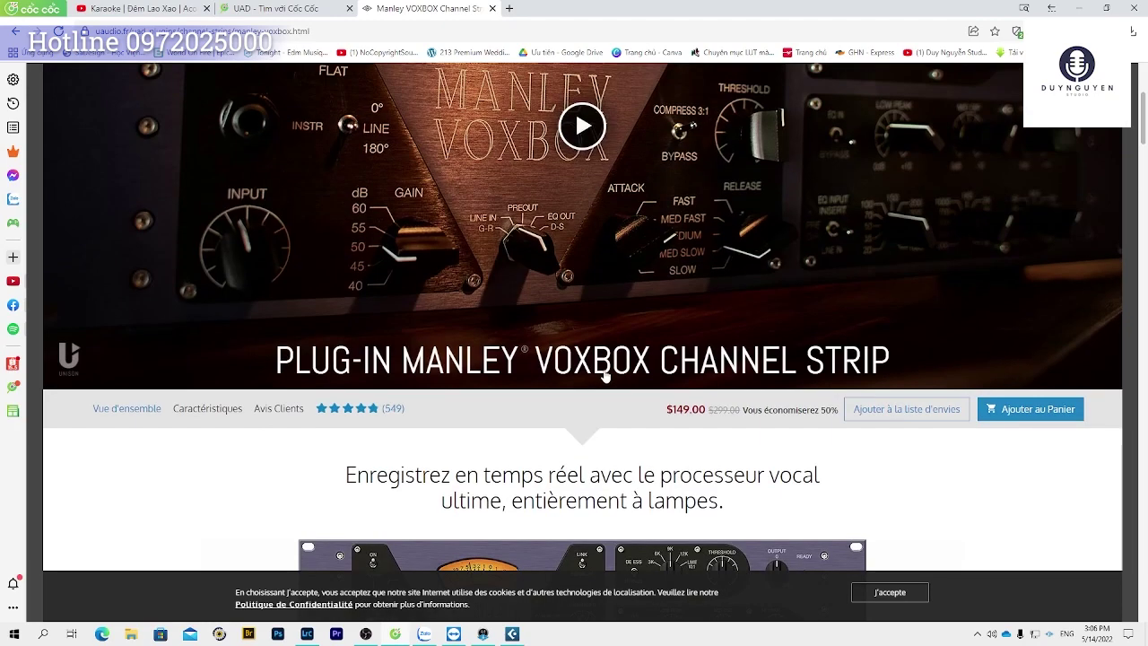
scroll(606, 377, "up", 3)
scroll(704, 323, "down", 2)
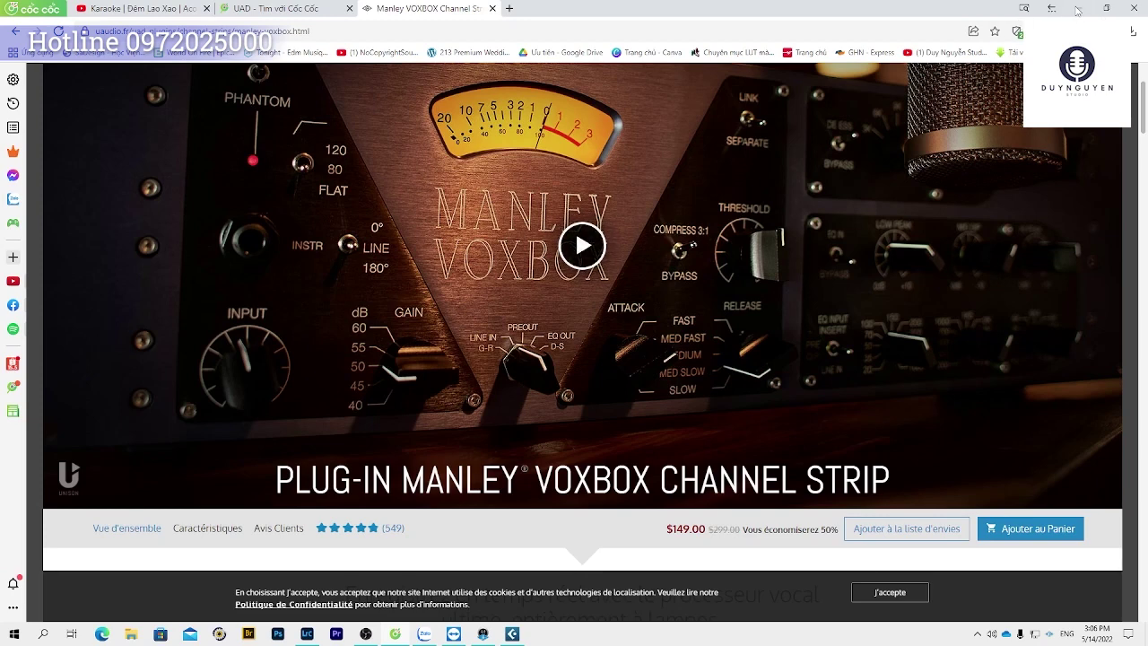
Return to the Cubase project and move the Manley VOXBOX window to the upper part of the arrangement area, beside the track list.
left_click(1077, 11)
left_click_drag(816, 353, 658, 238)
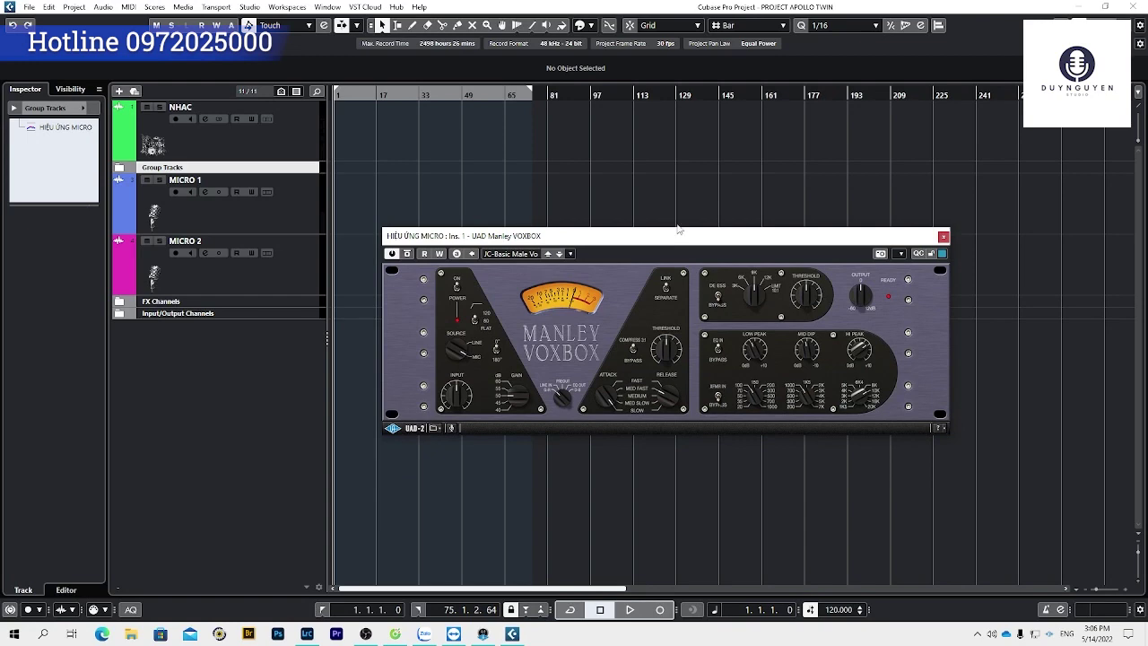
left_click_drag(669, 238, 621, 163)
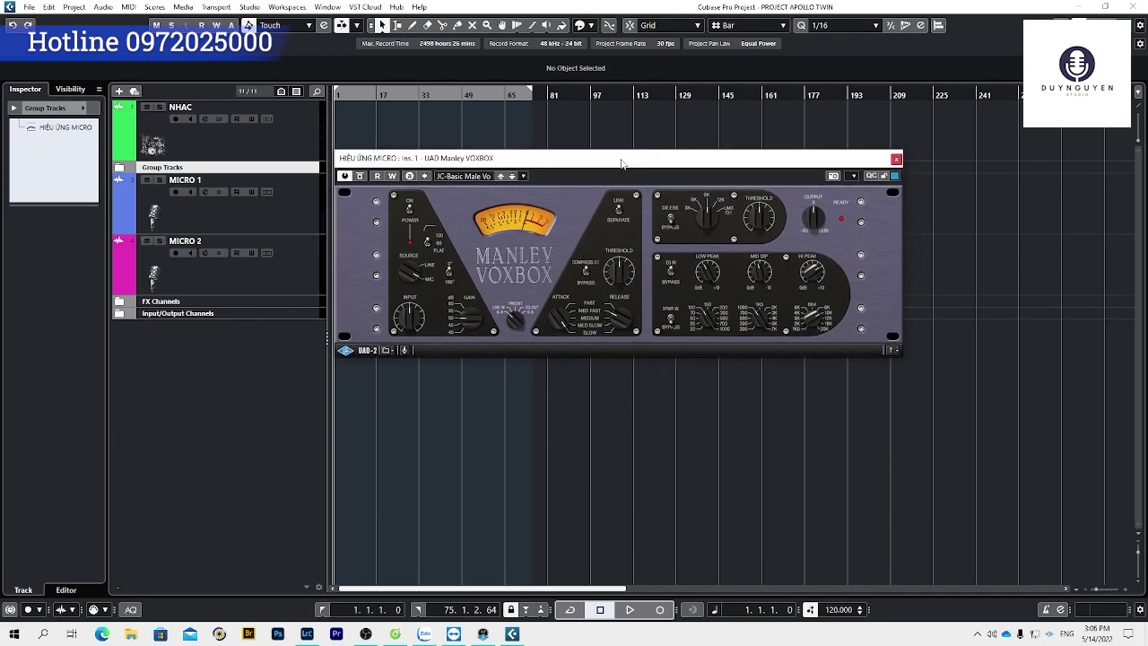
Select the MICRO 1 track, check its sends, and reposition the Manley VOXBOX window beside the track list.
left_click(254, 222)
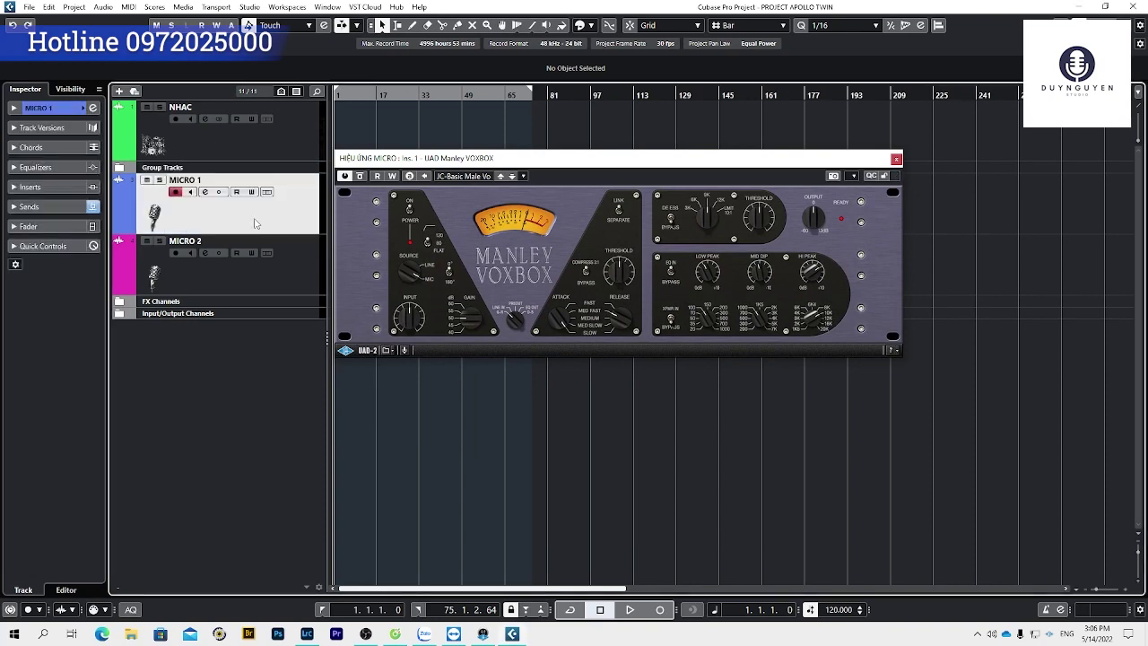
left_click_drag(602, 160, 624, 209)
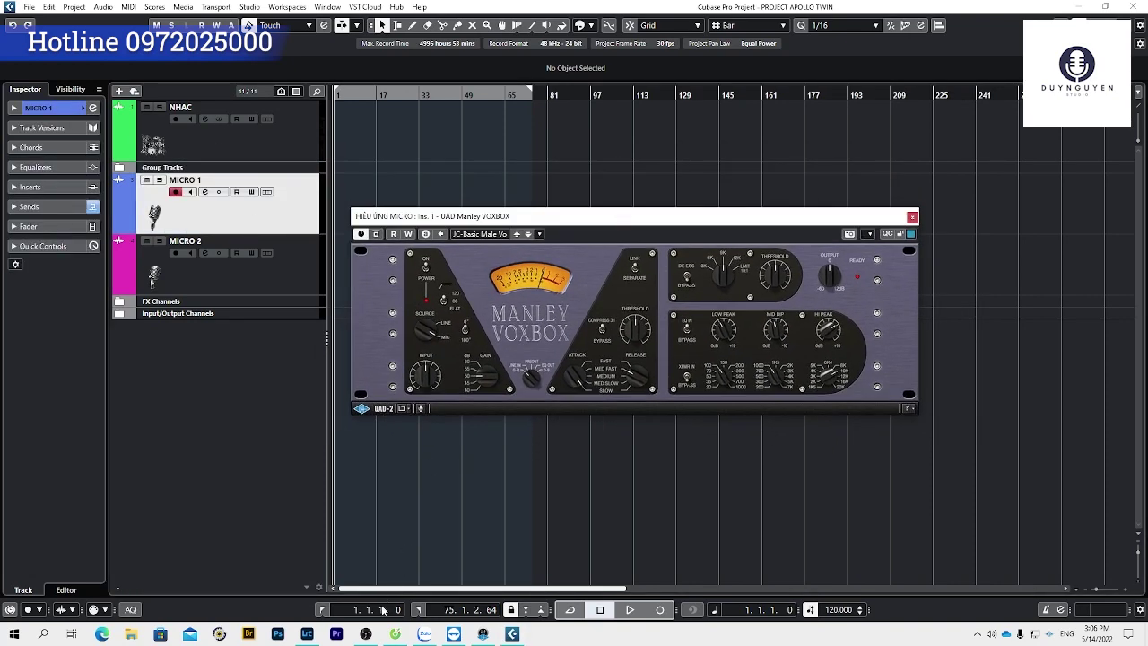
left_click(366, 634)
left_click(370, 638)
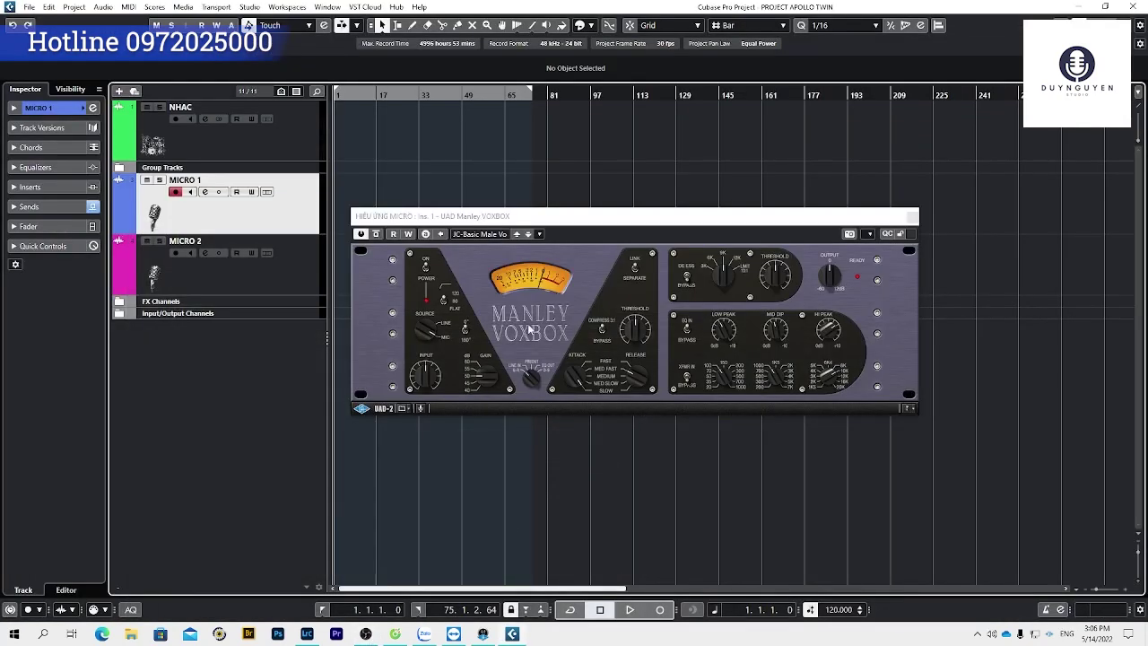
left_click_drag(569, 231, 527, 230)
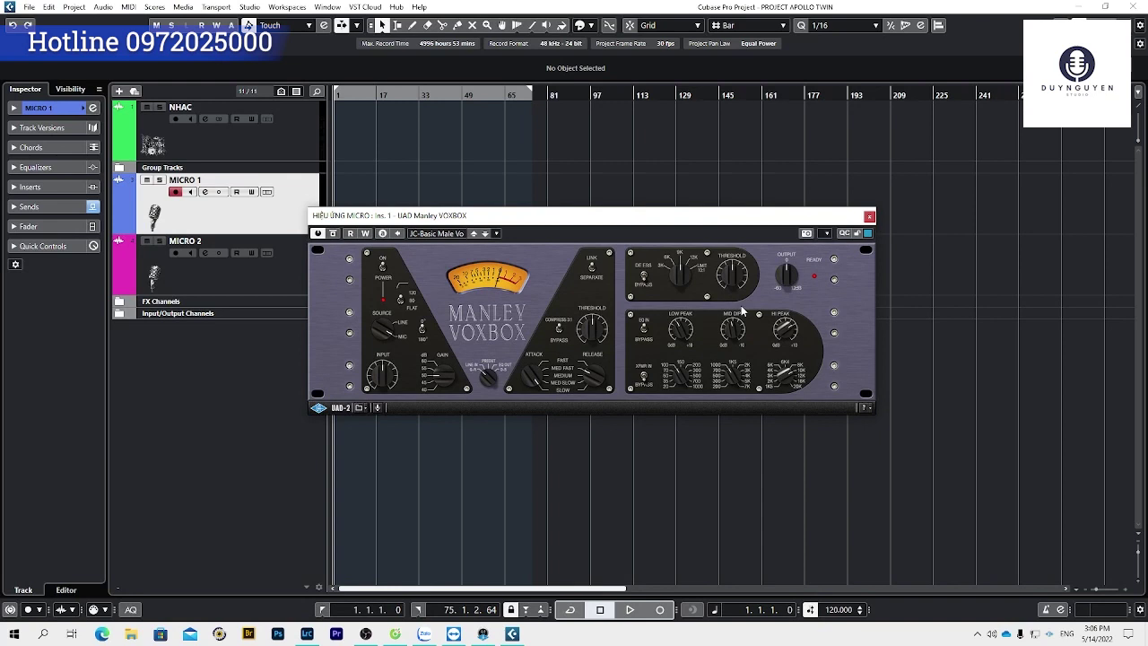
left_click_drag(372, 216, 390, 202)
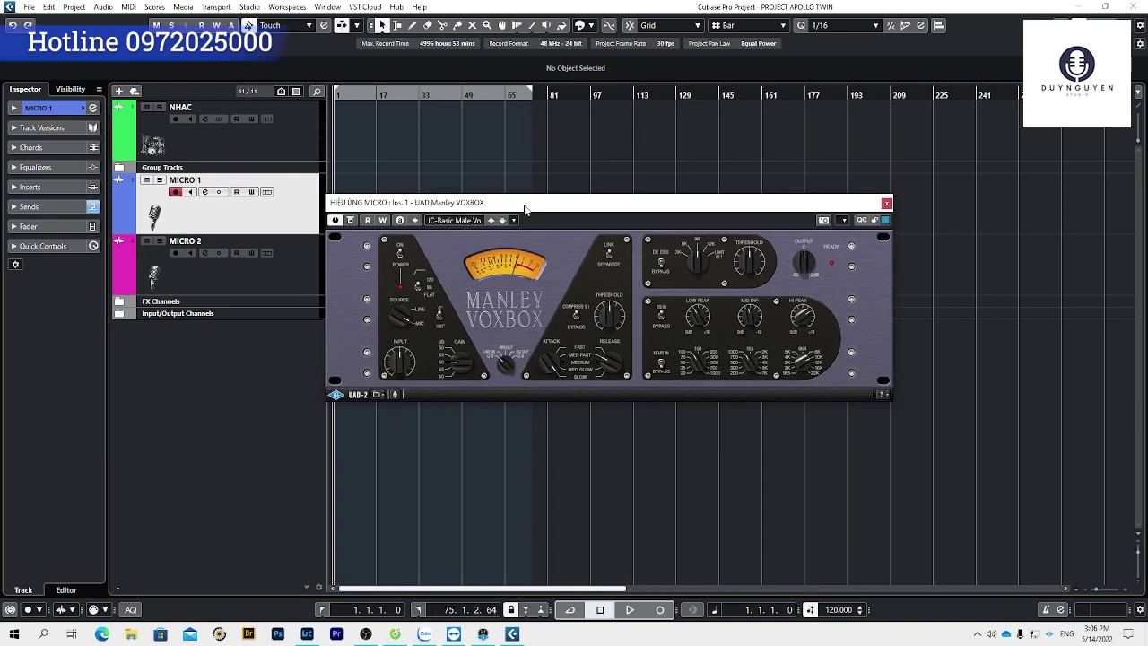
left_click(36, 208)
left_click(36, 208)
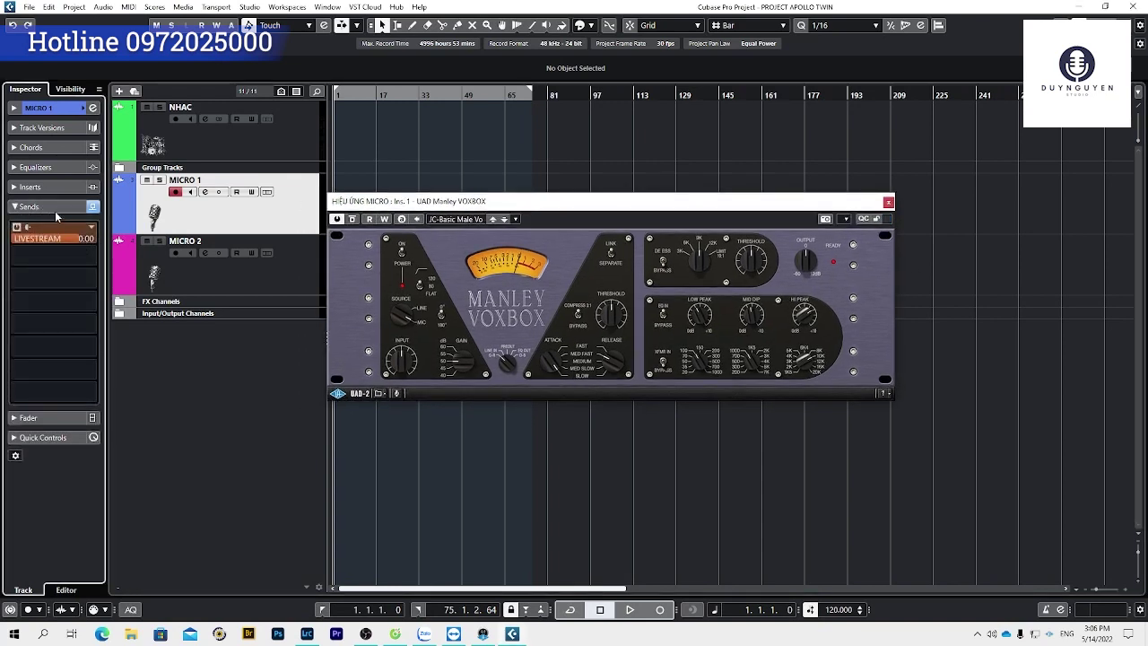
Expand the group tracks and select HIỆU ỨNG MICRO to show its UAD Manley VOXBOX insert.
left_click(119, 167)
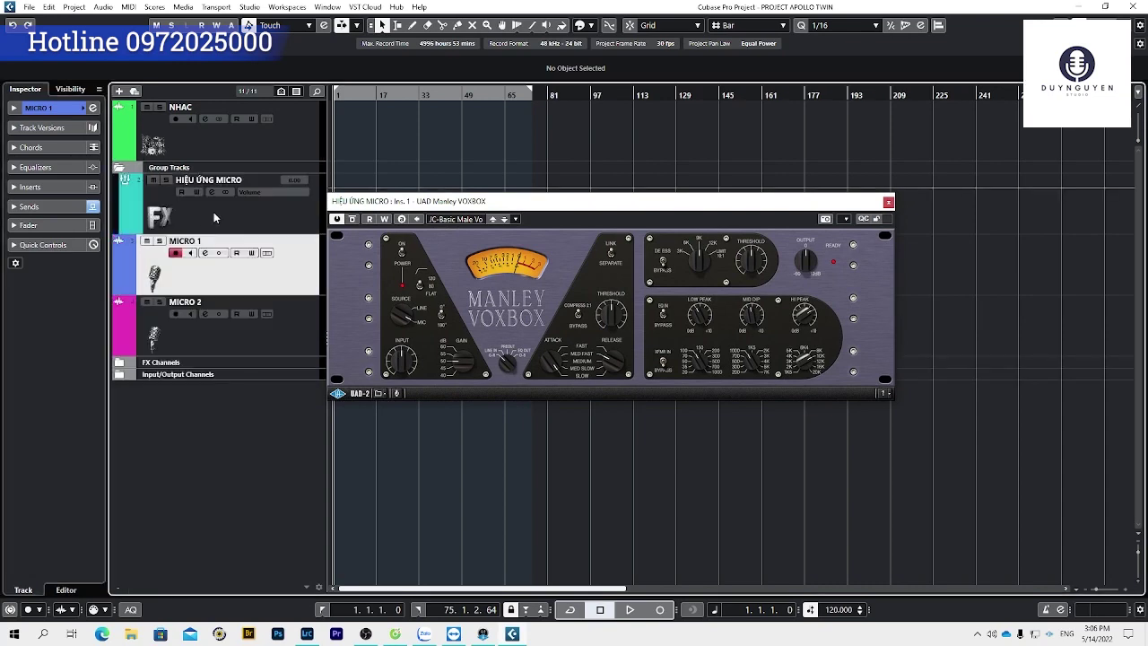
left_click(215, 215)
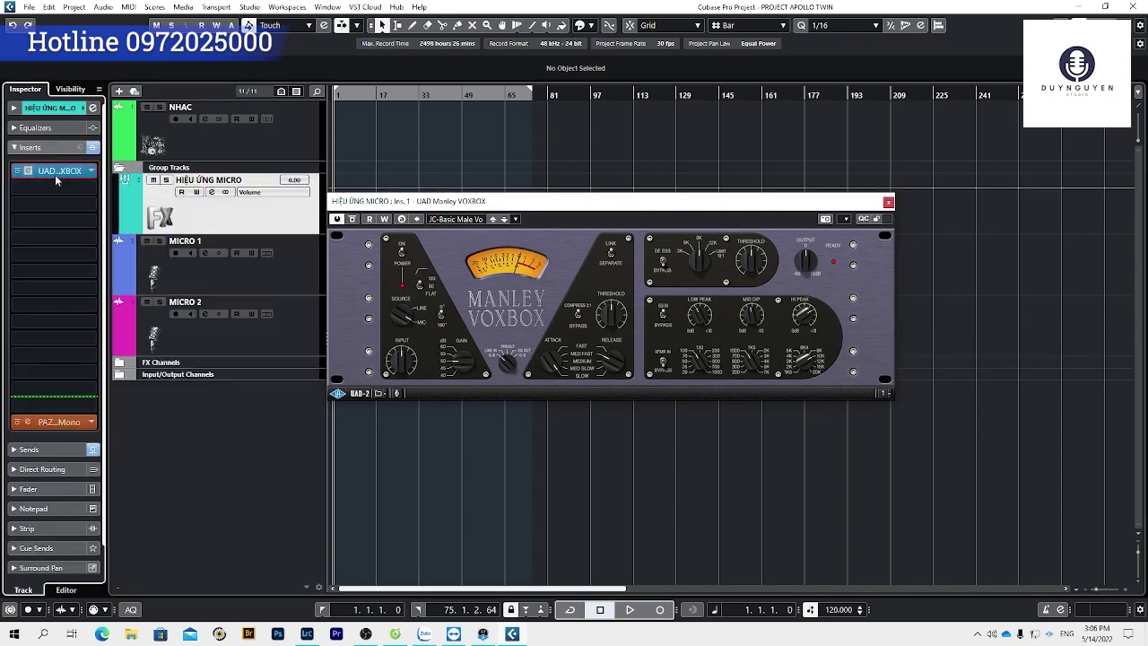
left_click(54, 174)
left_click(54, 174)
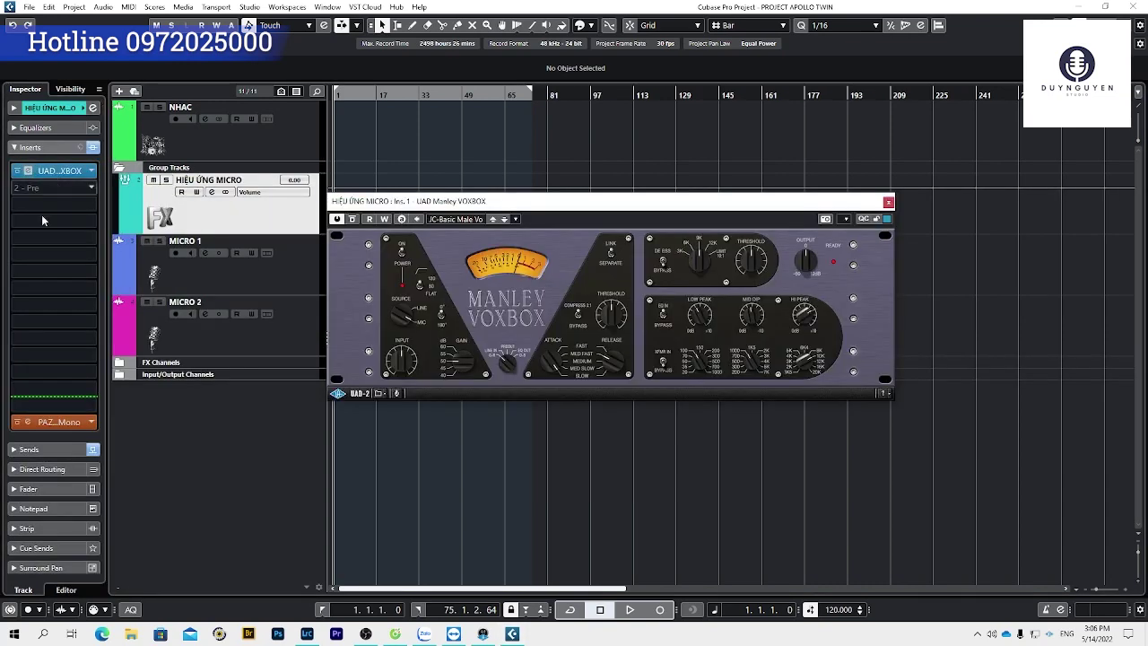
Open the group's PAZ Frequency Mono insert and arrange the analyzer below the VOXBOX window.
left_click(72, 424)
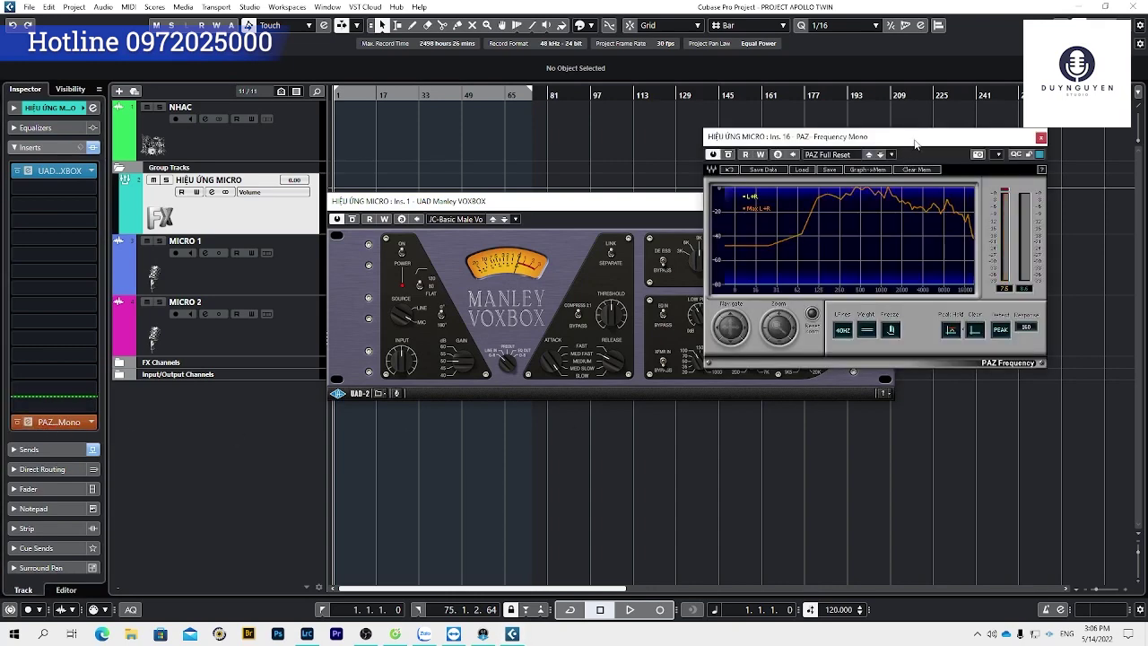
left_click_drag(917, 139, 688, 410)
left_click_drag(675, 207, 680, 147)
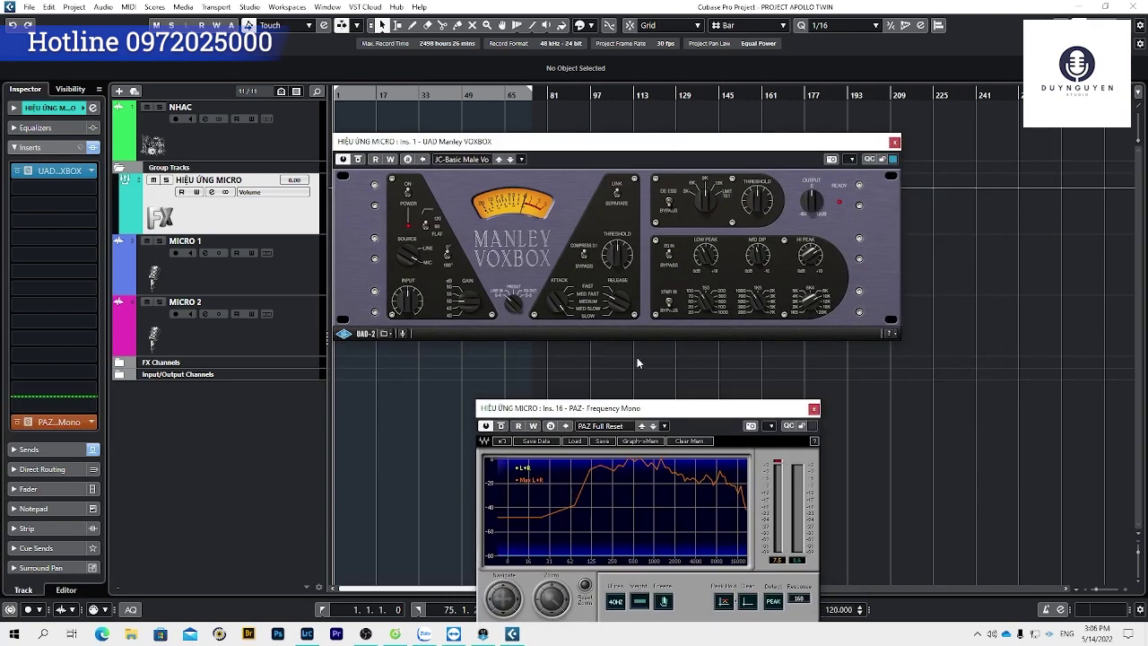
left_click_drag(654, 412, 668, 365)
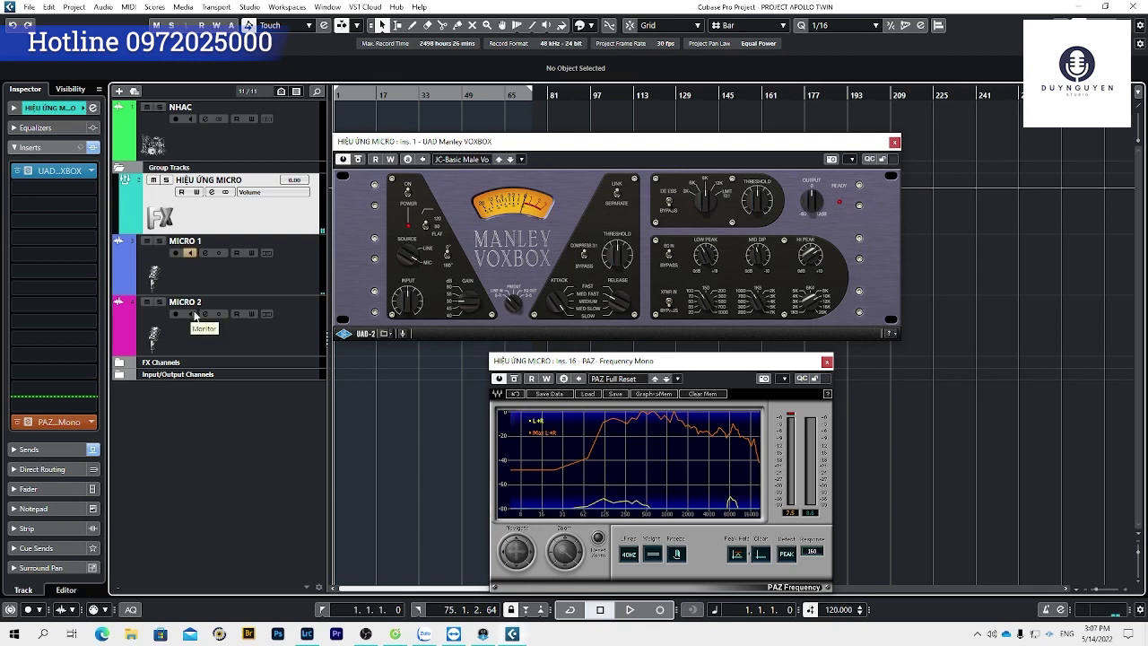
Turn off input monitoring on MICRO 1 and toggle the VOXBOX power off and back on.
left_click(194, 314)
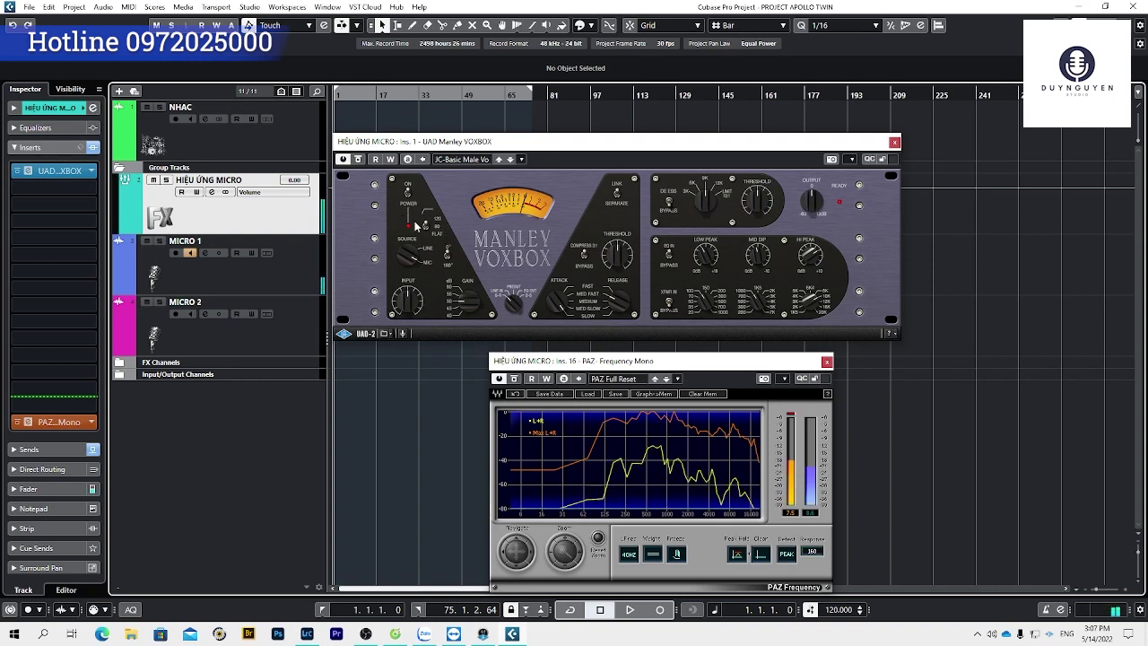
left_click(190, 256)
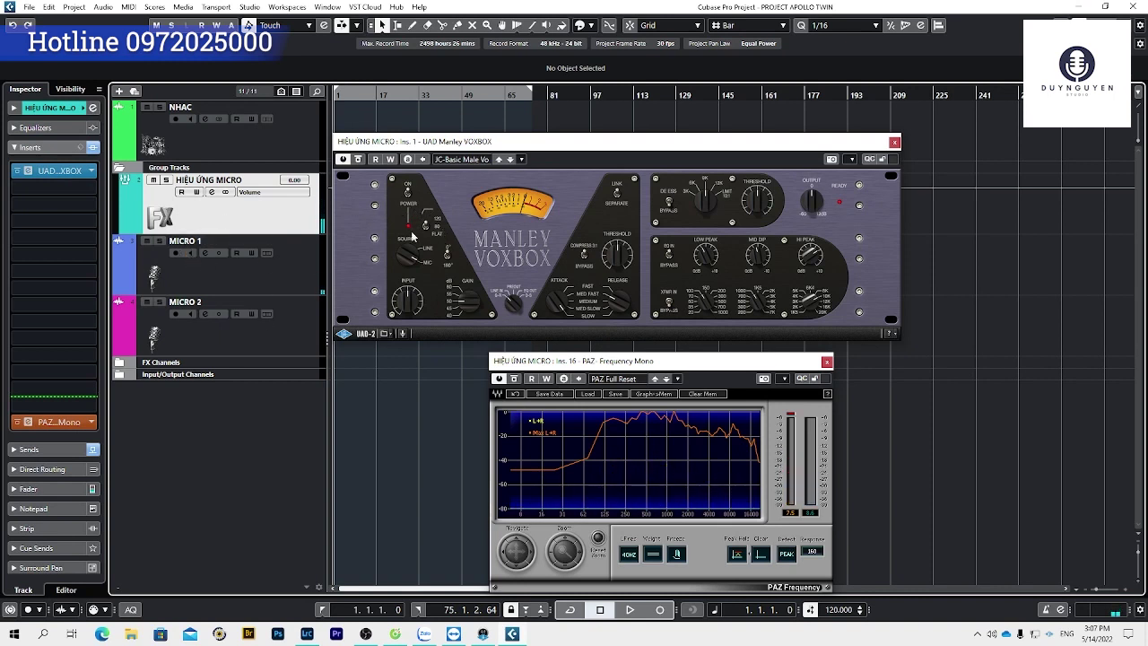
left_click(407, 193)
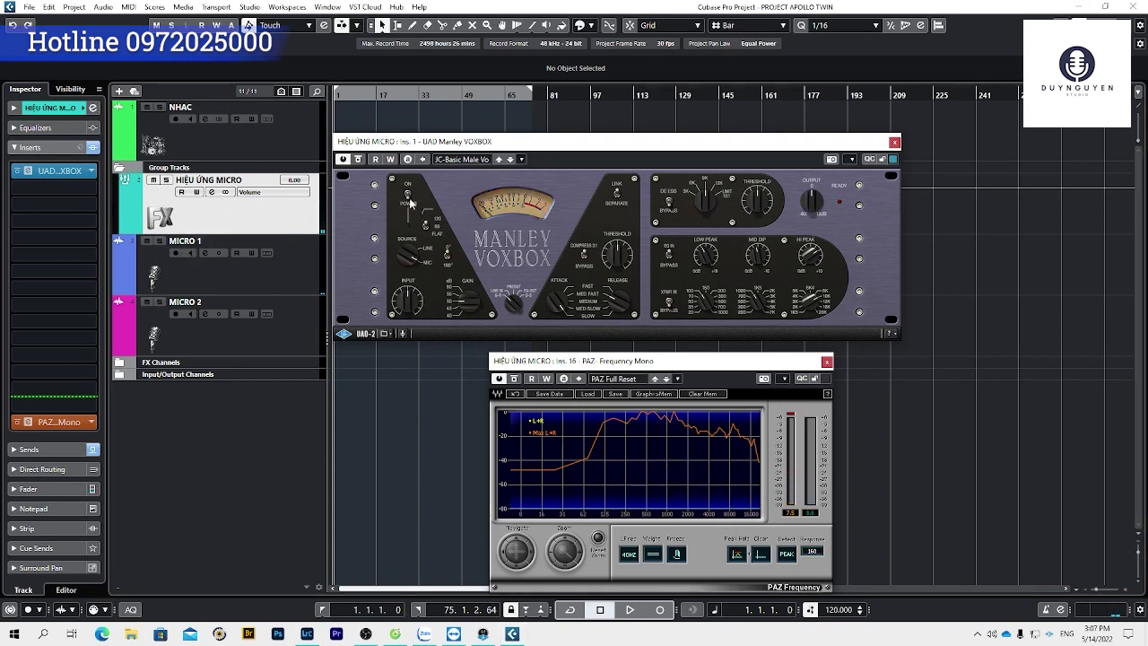
left_click(407, 193)
left_click(409, 193)
left_click(408, 191)
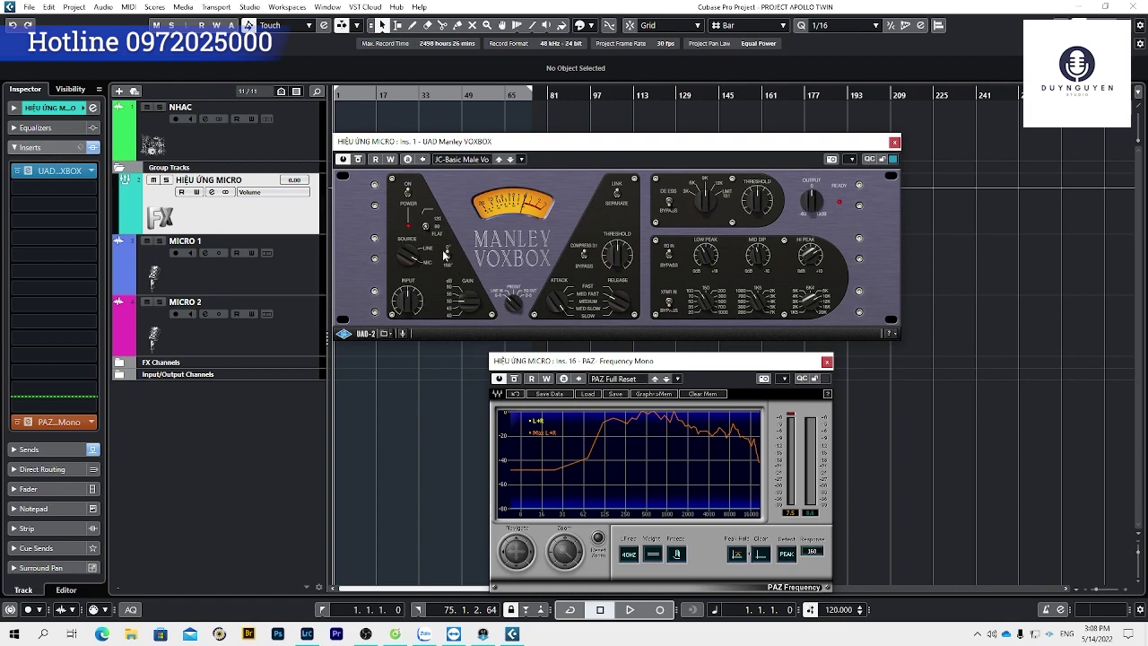
Move the VOXBOX window clear of the analyzer, and check the input levels in the UA Console and OBS mixers.
left_click_drag(593, 146, 640, 133)
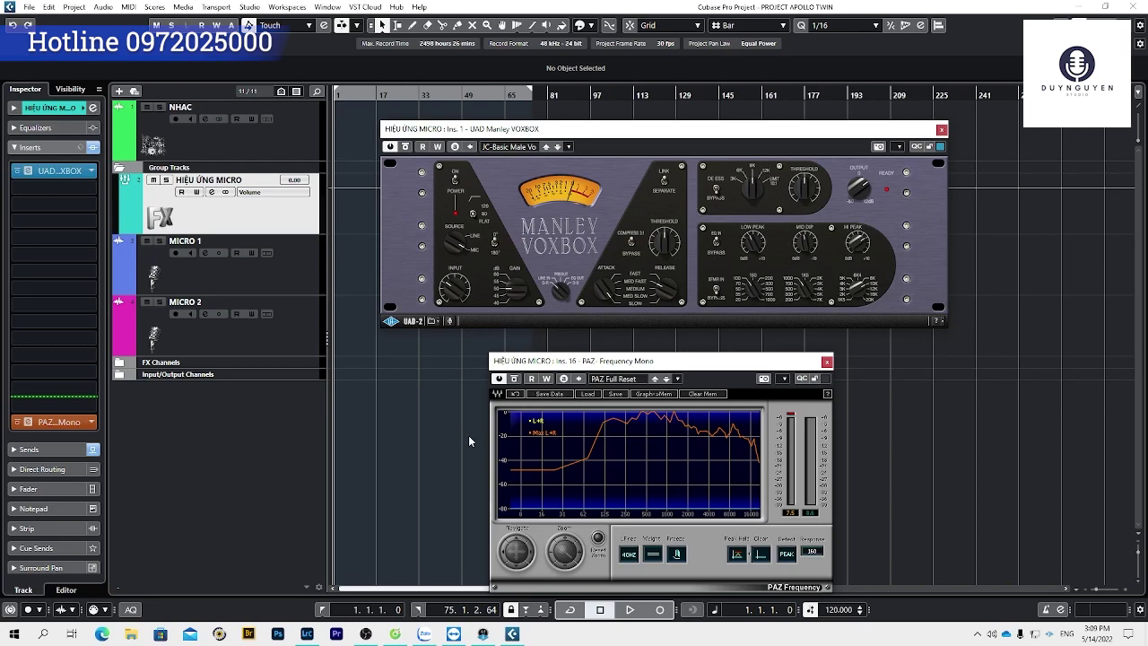
left_click(395, 638)
left_click(395, 639)
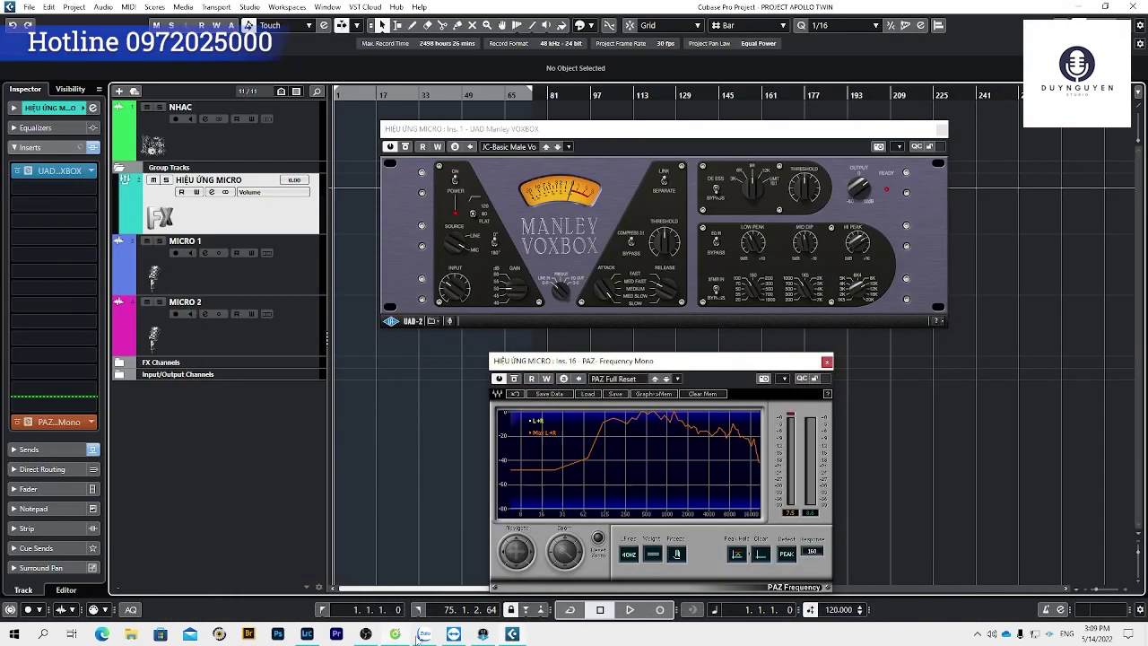
left_click(483, 634)
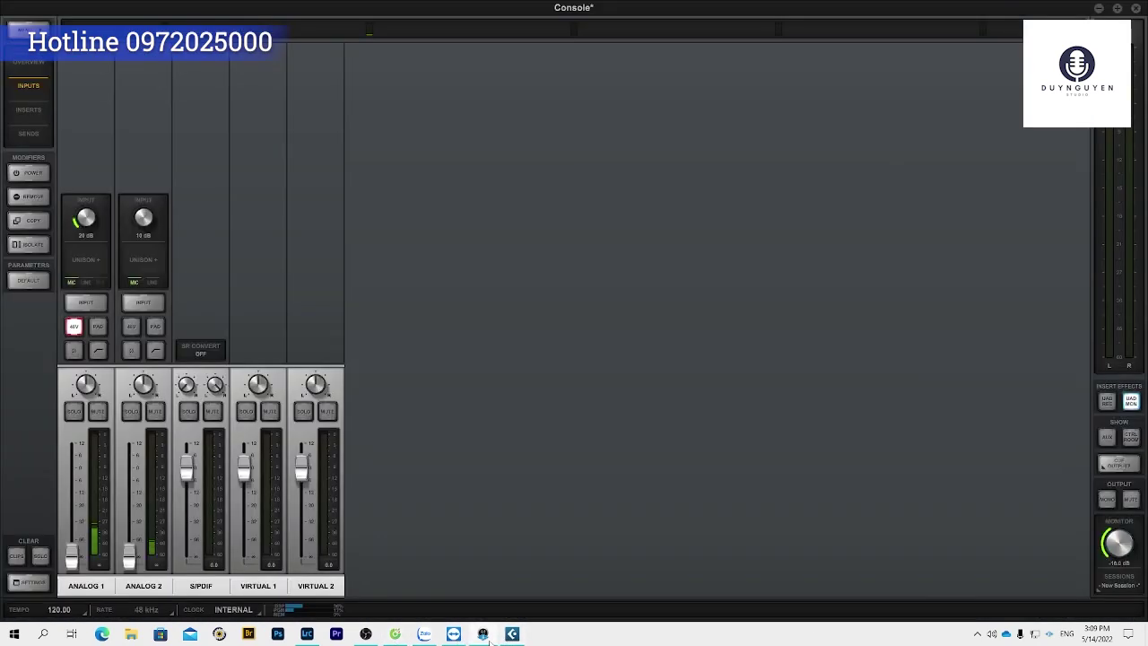
left_click(485, 637)
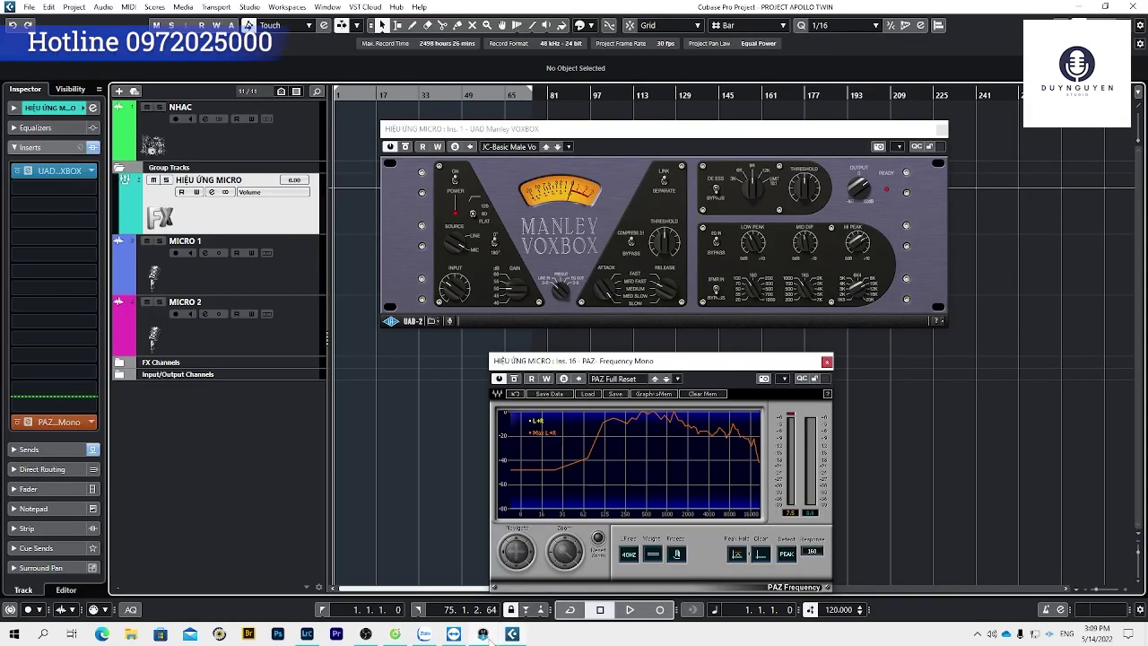
left_click(366, 634)
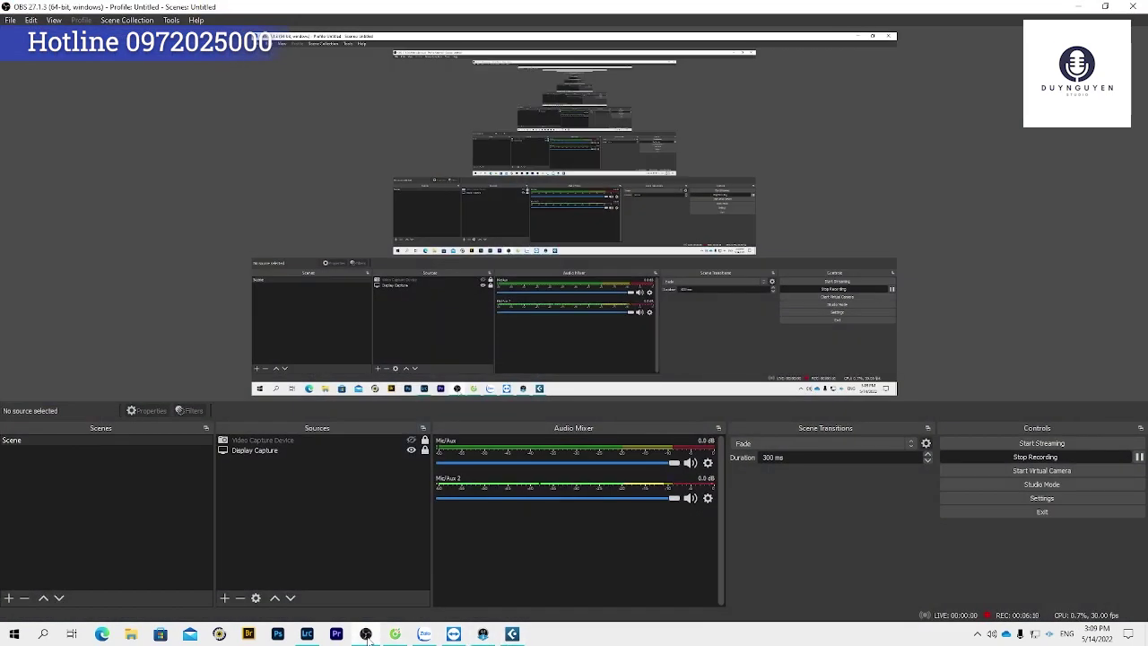
left_click(366, 634)
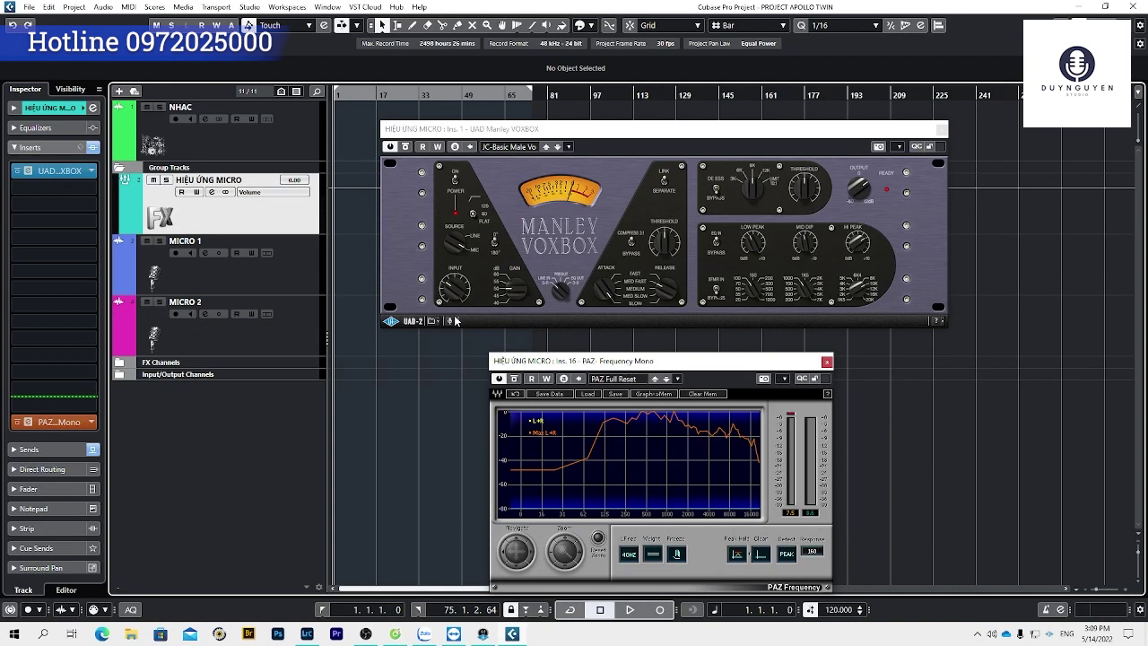
Enable input monitoring on MICRO 1 and return the VOXBOX Input and Output knobs to their centre positions.
left_click(452, 292)
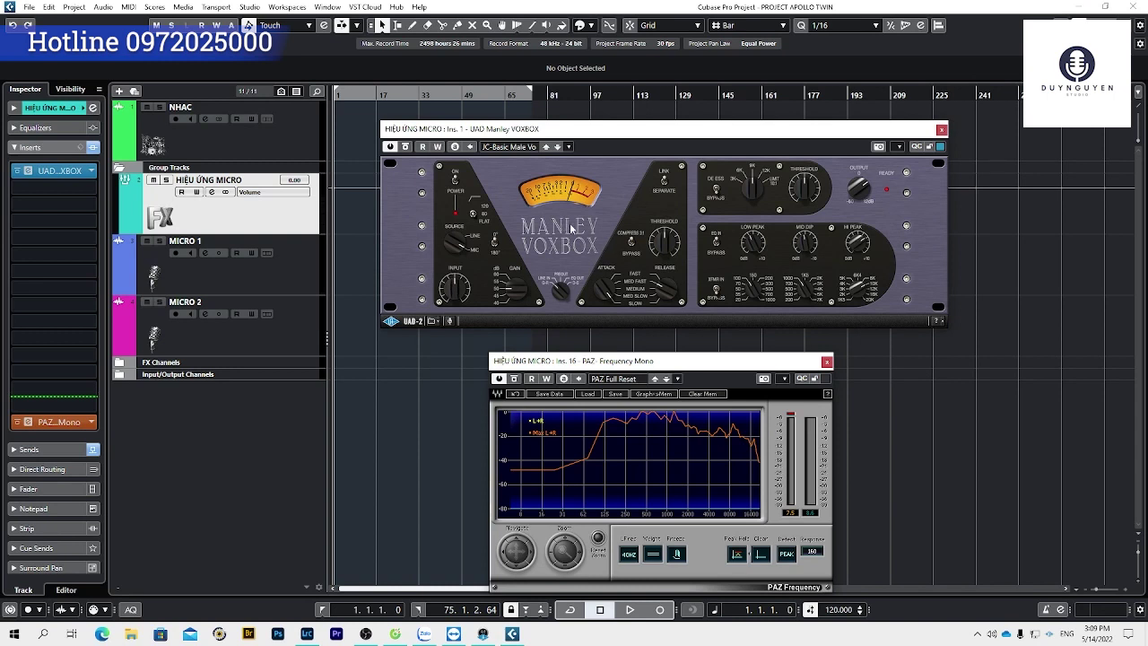
left_click(190, 254)
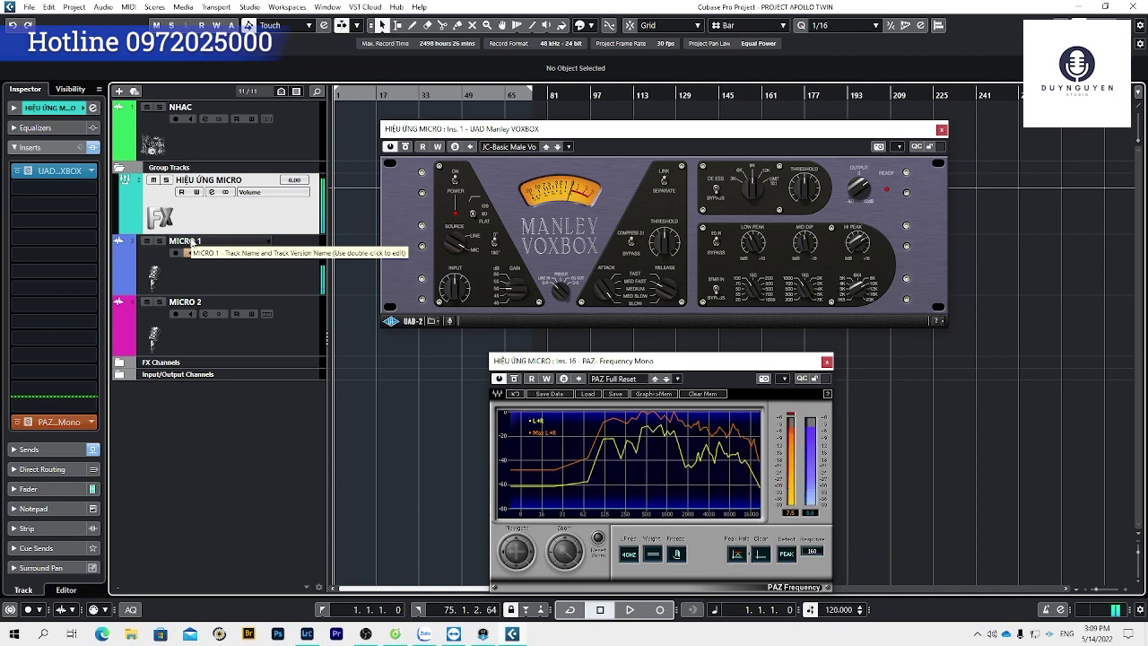
left_click_drag(860, 192, 860, 201)
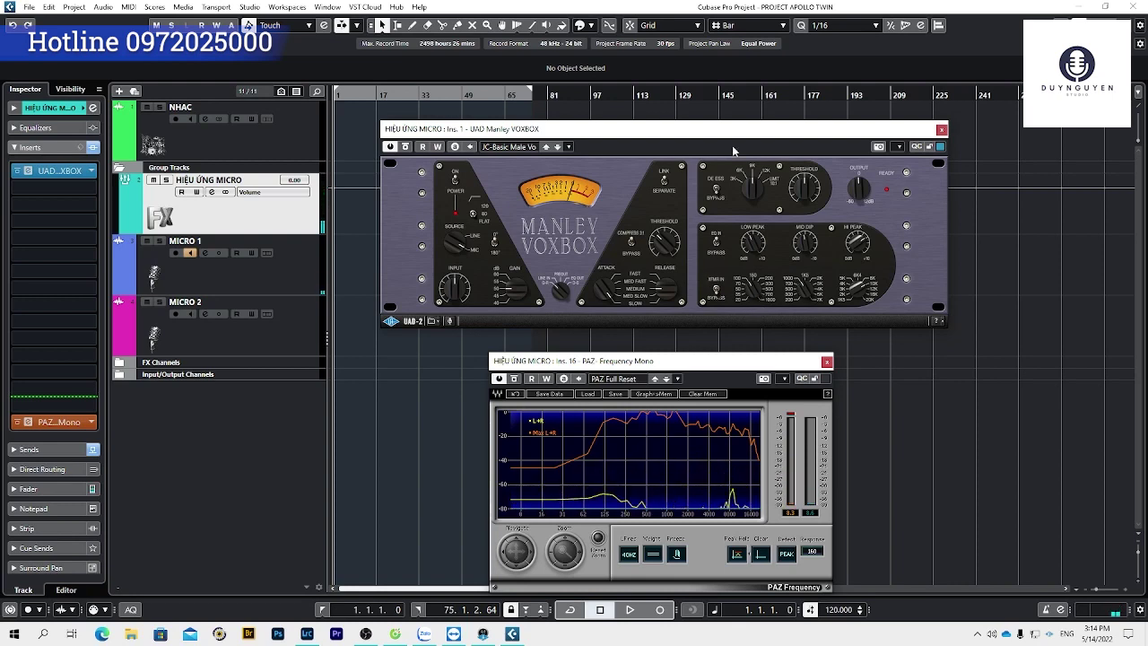
Demonstrate the VOXBOX low-peak frequency knob and reposition the plug-in window above the PAZ analyzer.
left_click_drag(731, 132, 714, 148)
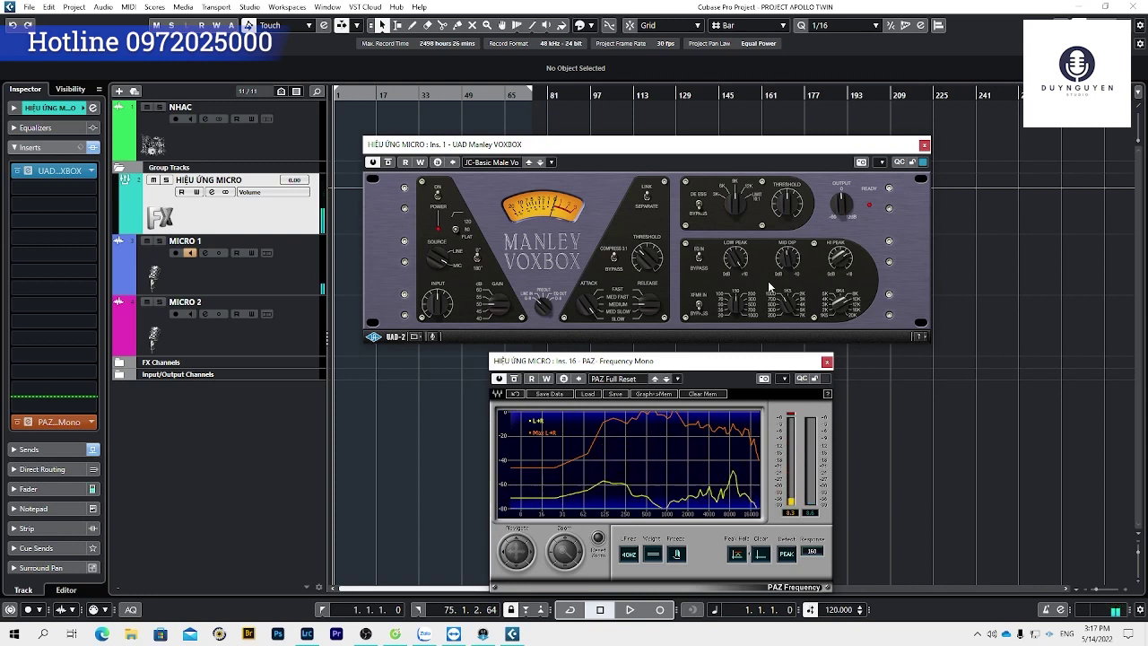
left_click_drag(730, 287, 731, 306)
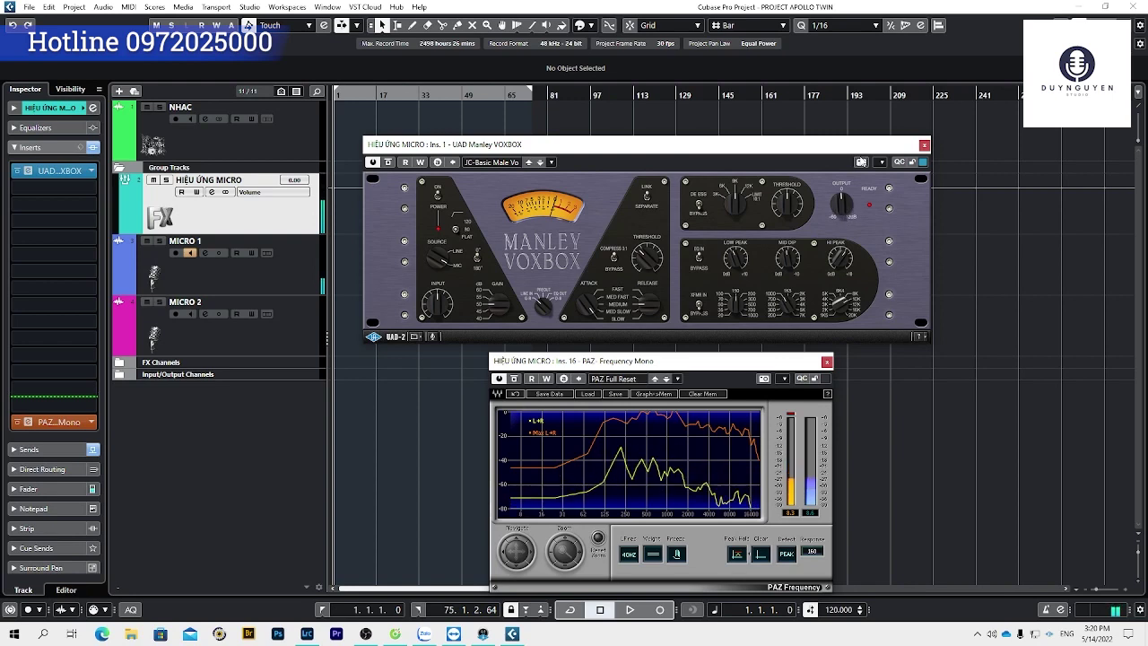
left_click_drag(862, 149, 912, 155)
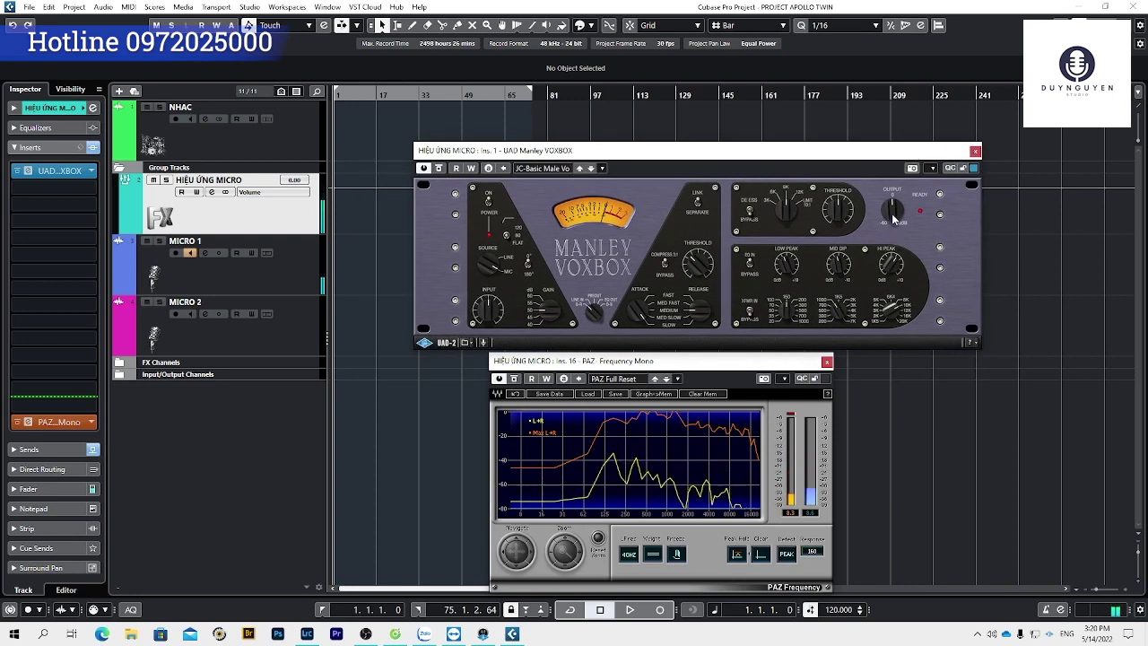
Enable monitoring and recording on the NHAC track, and play the "Đêm Lao Xao" karaoke video from the beginning in the browser.
left_click(191, 119)
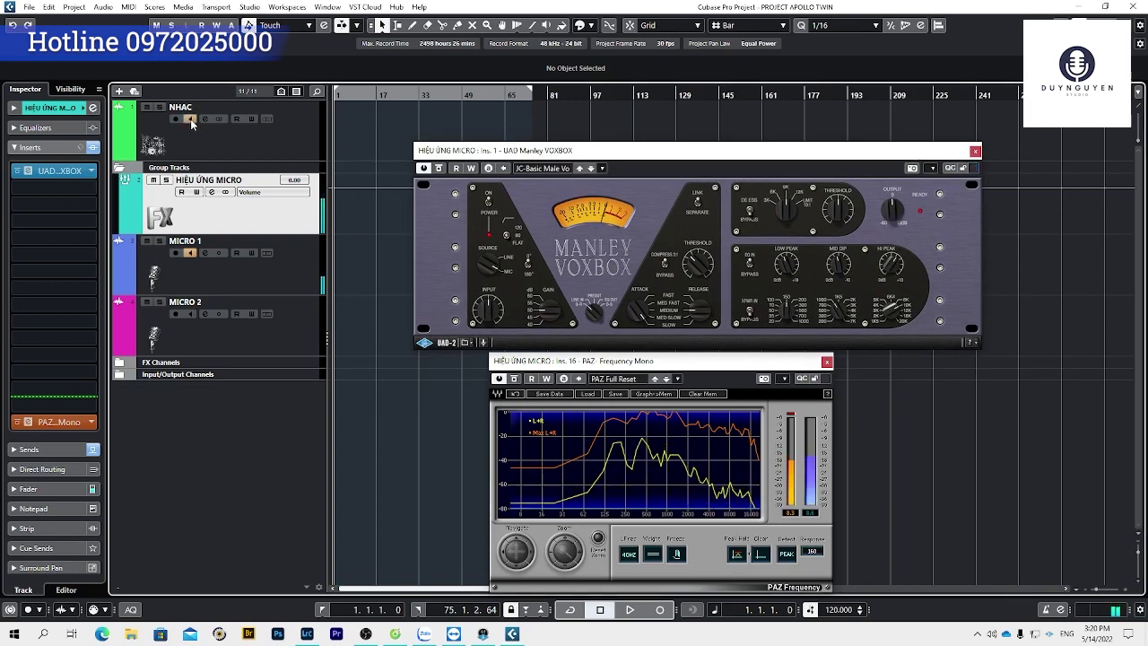
left_click(176, 119)
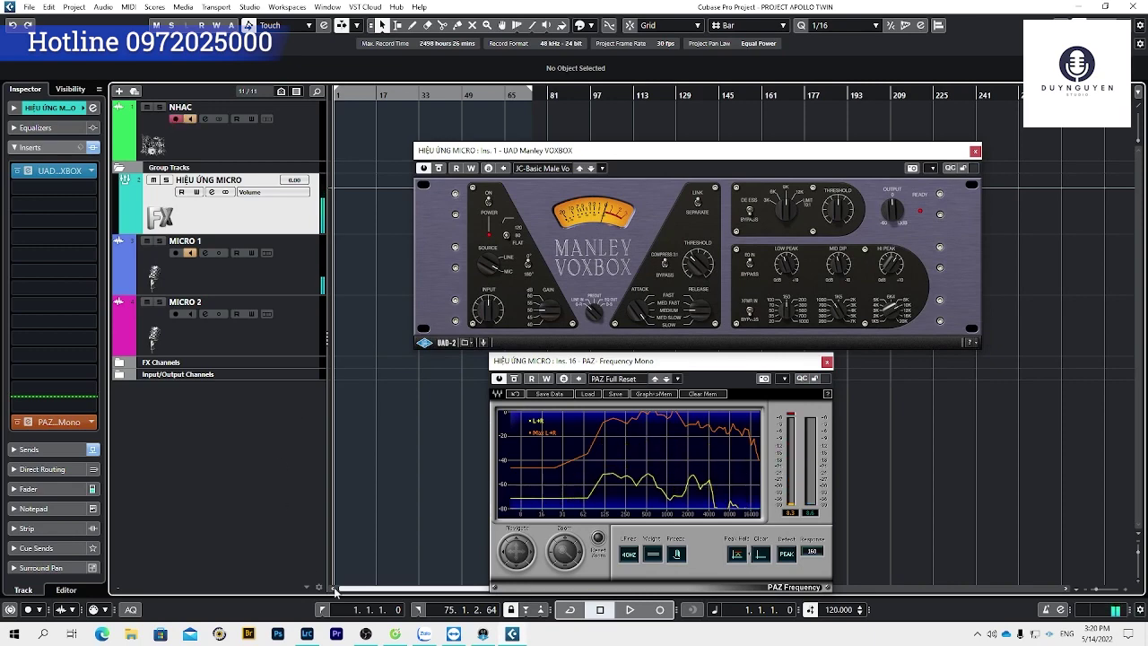
left_click(395, 633)
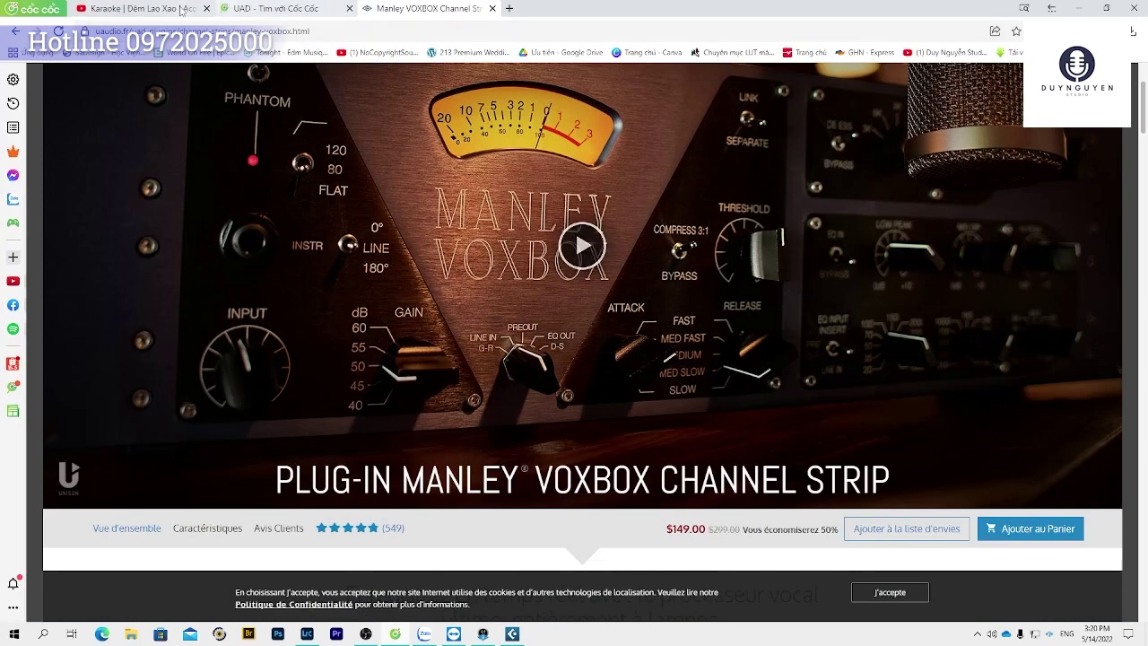
left_click(182, 11)
left_click_drag(328, 512, 81, 511)
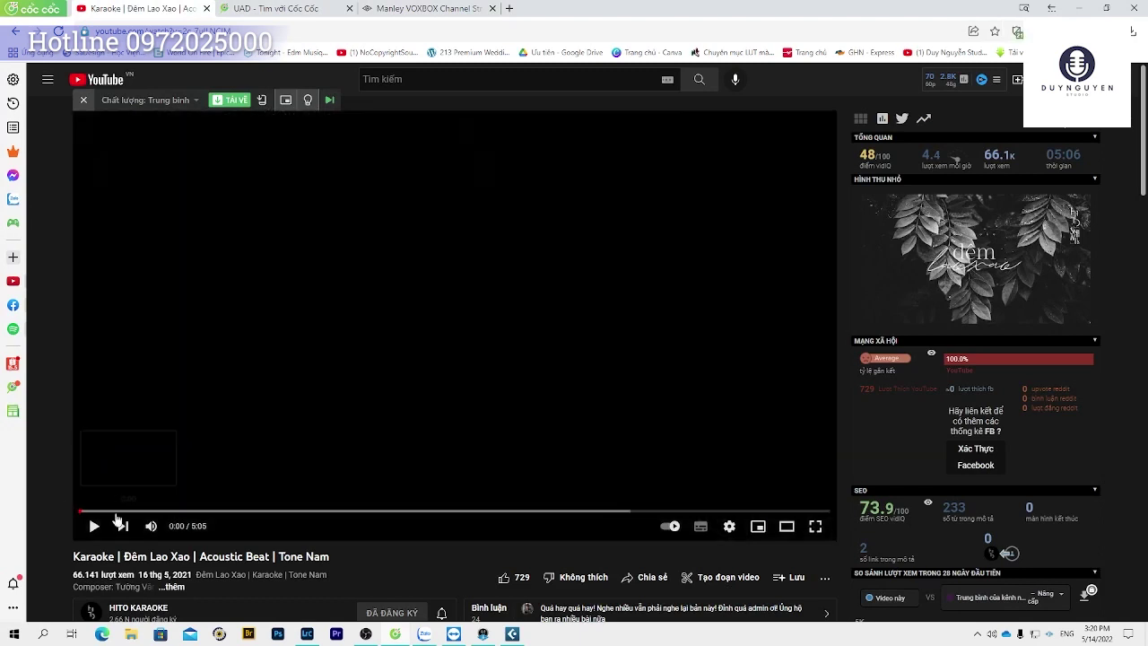
left_click(94, 526)
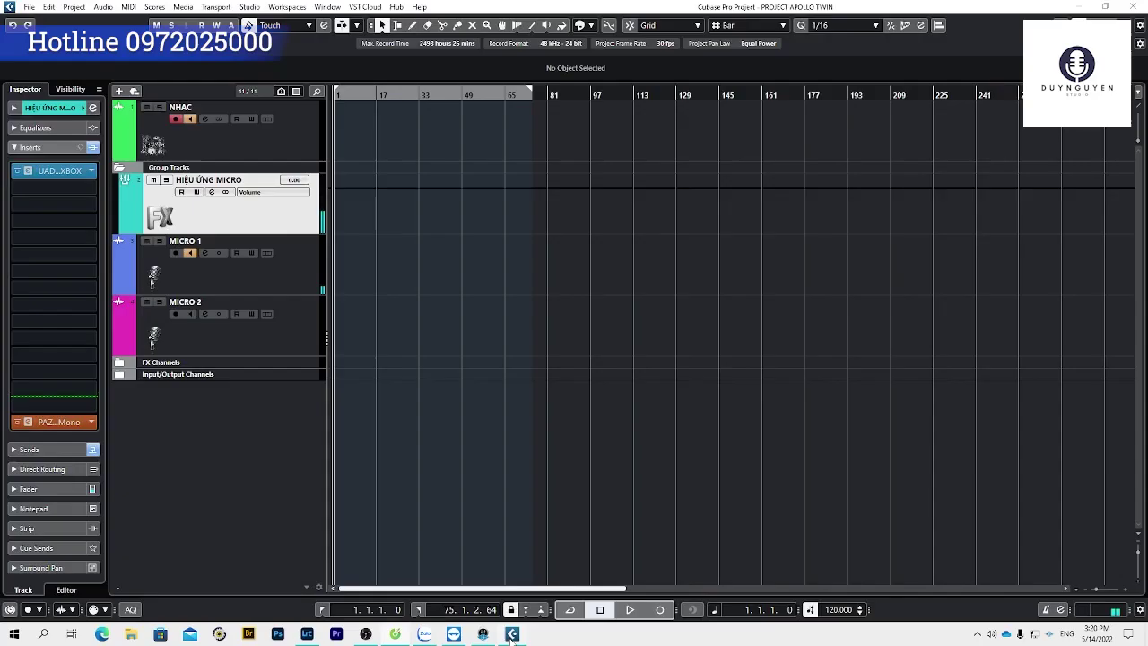
Return to the Cubase project and move the VOXBOX window slightly higher above the PAZ analyzer.
left_click(512, 633)
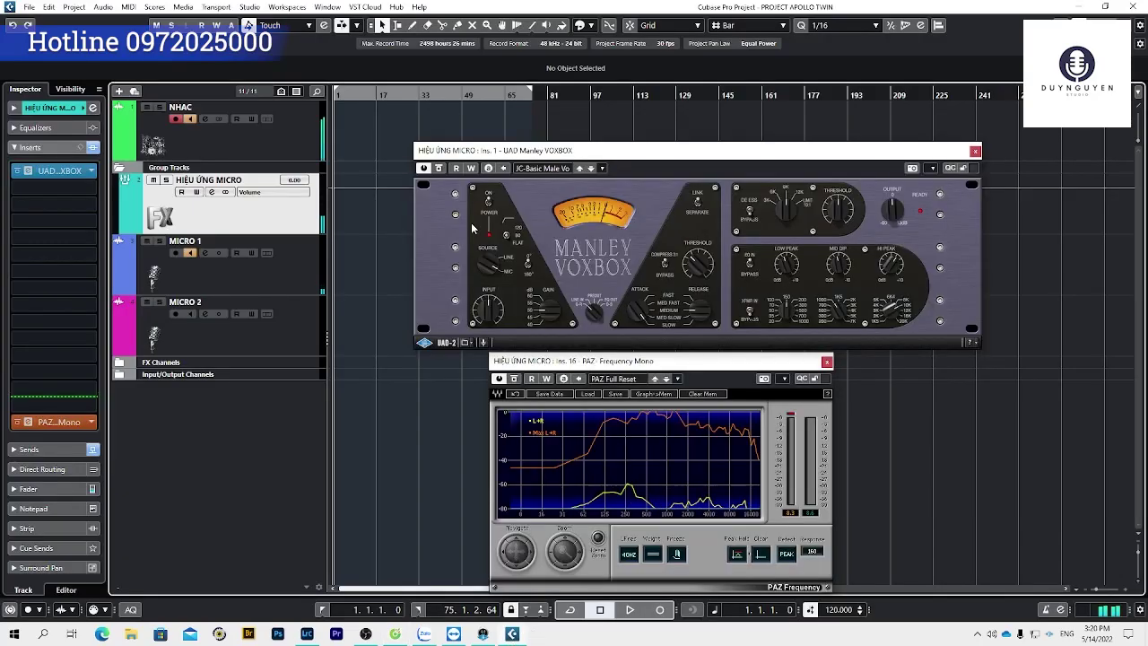
left_click_drag(669, 152, 675, 142)
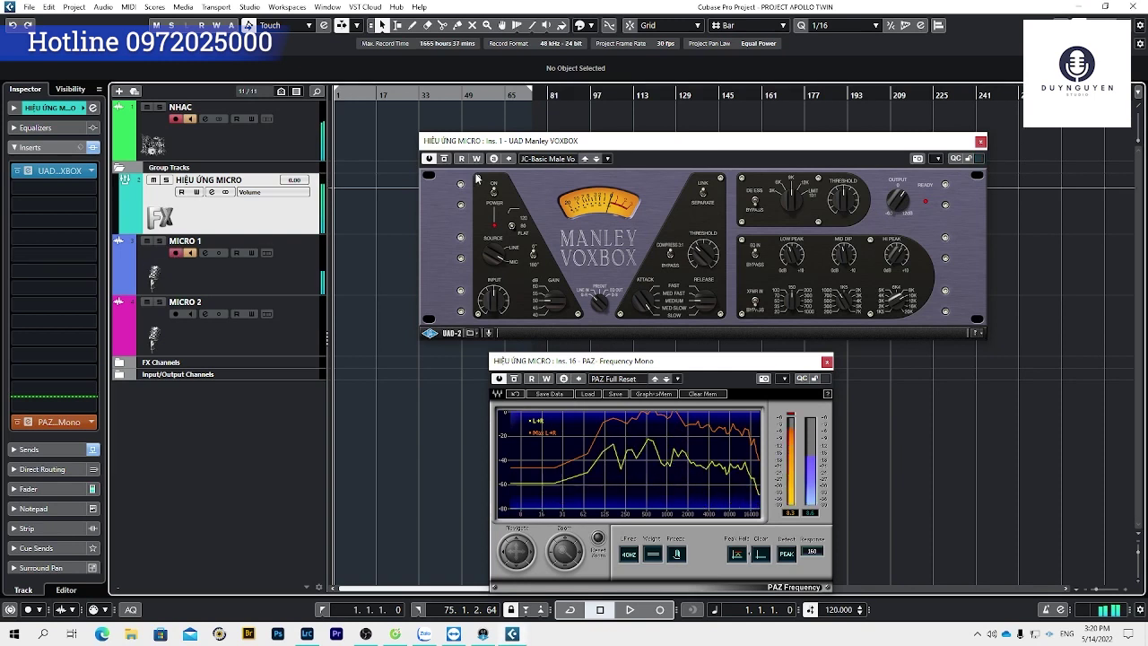
Record the karaoke music and vocal on NHAC and MICRO 1, pause the karaoke video, and return to the Cubase project.
key("KP_Multiply")
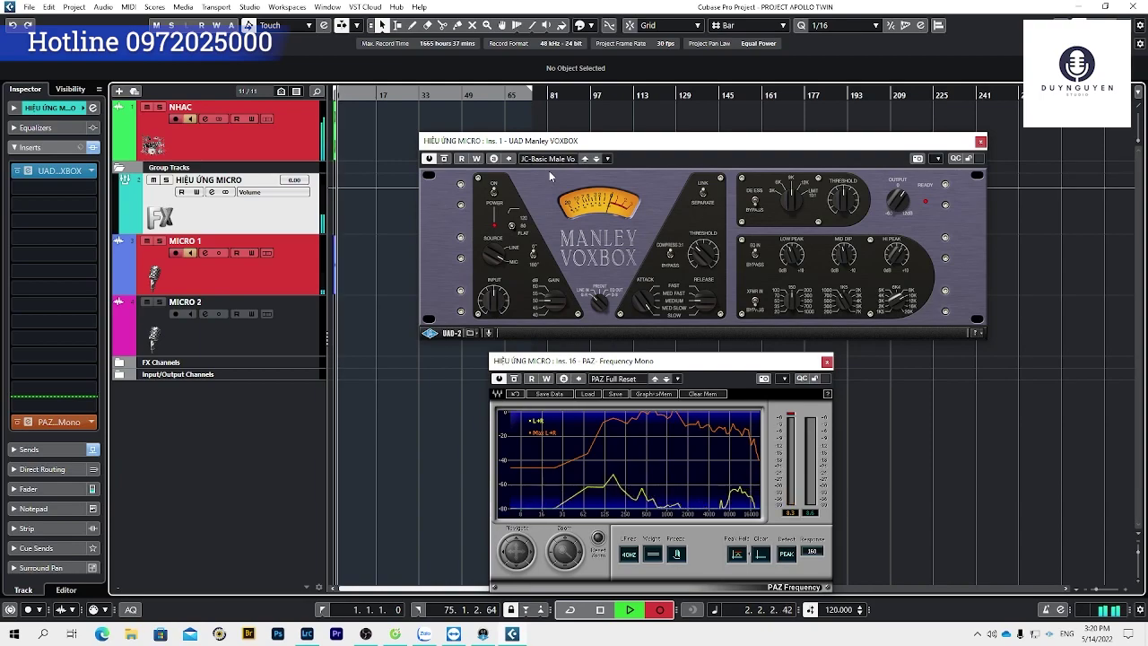
left_click(395, 634)
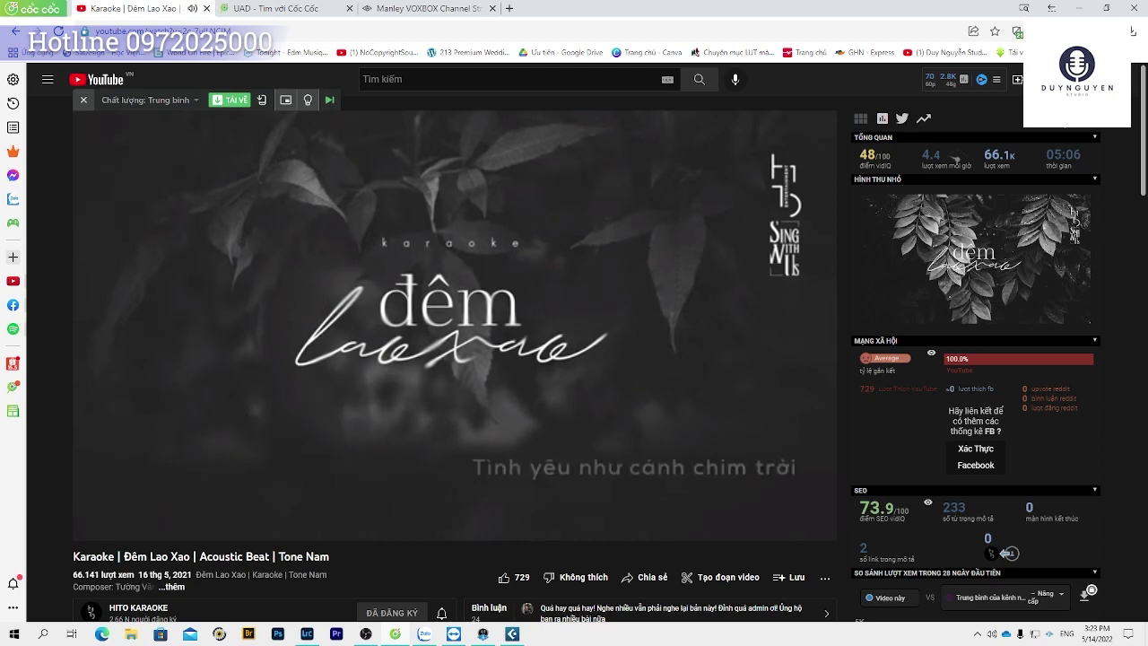
mouse_move(468, 246)
left_click(511, 305)
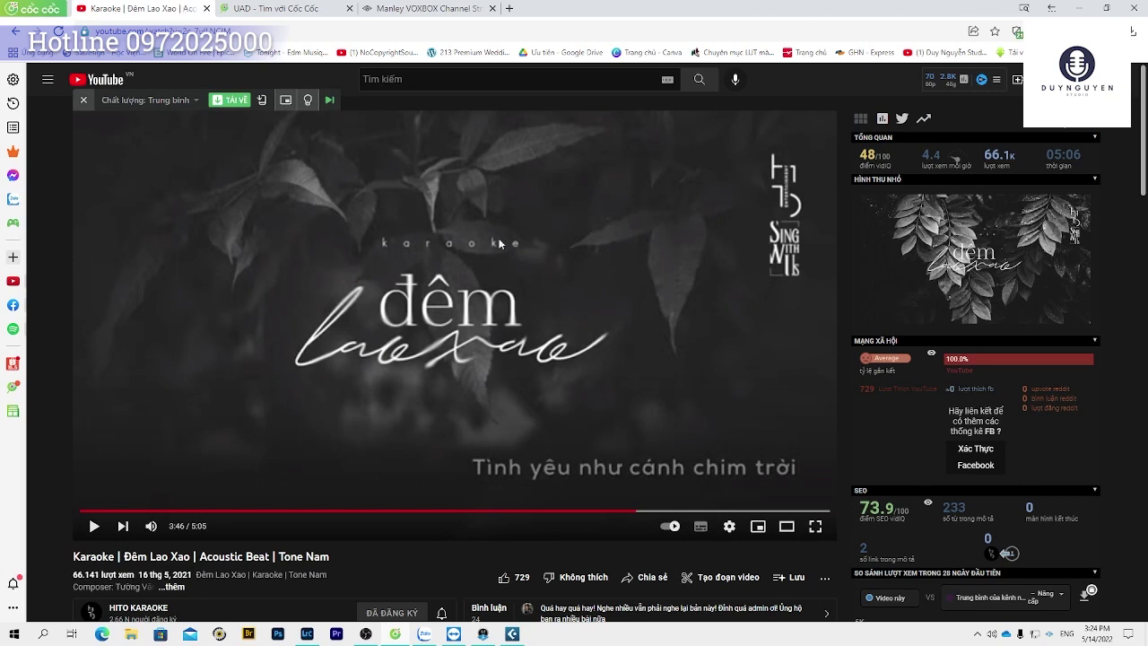
left_click(1073, 9)
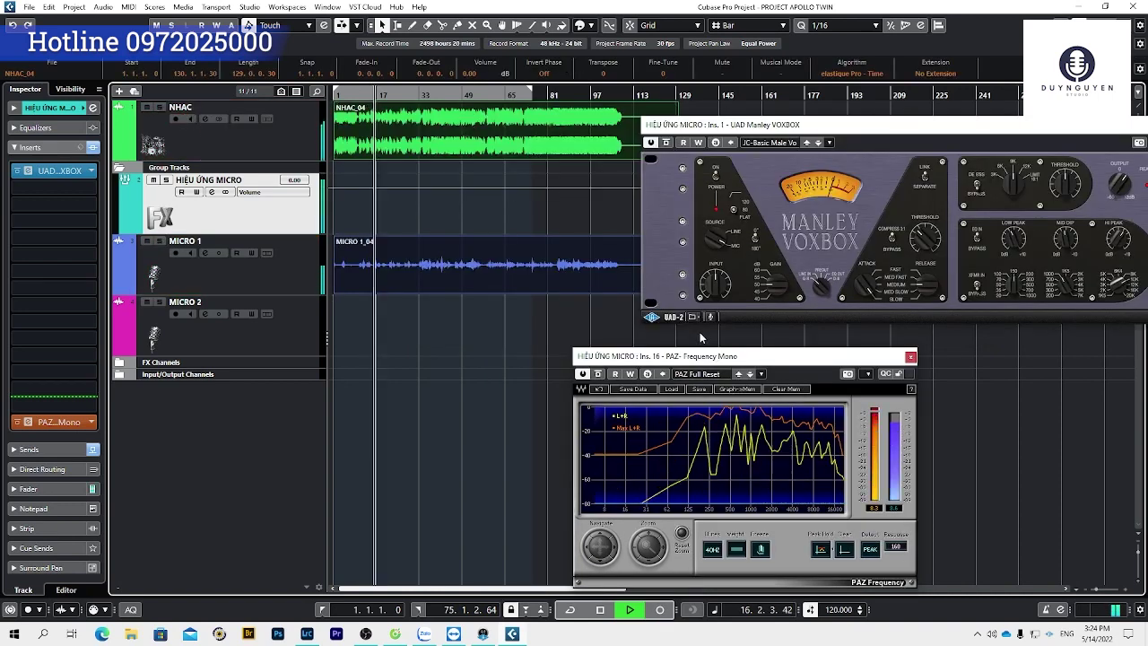
Rearrange the PAZ and VOXBOX windows during playback and check the audio mixer in OBS before returning to Cubase.
left_click_drag(673, 356, 563, 348)
left_click_drag(749, 125, 692, 113)
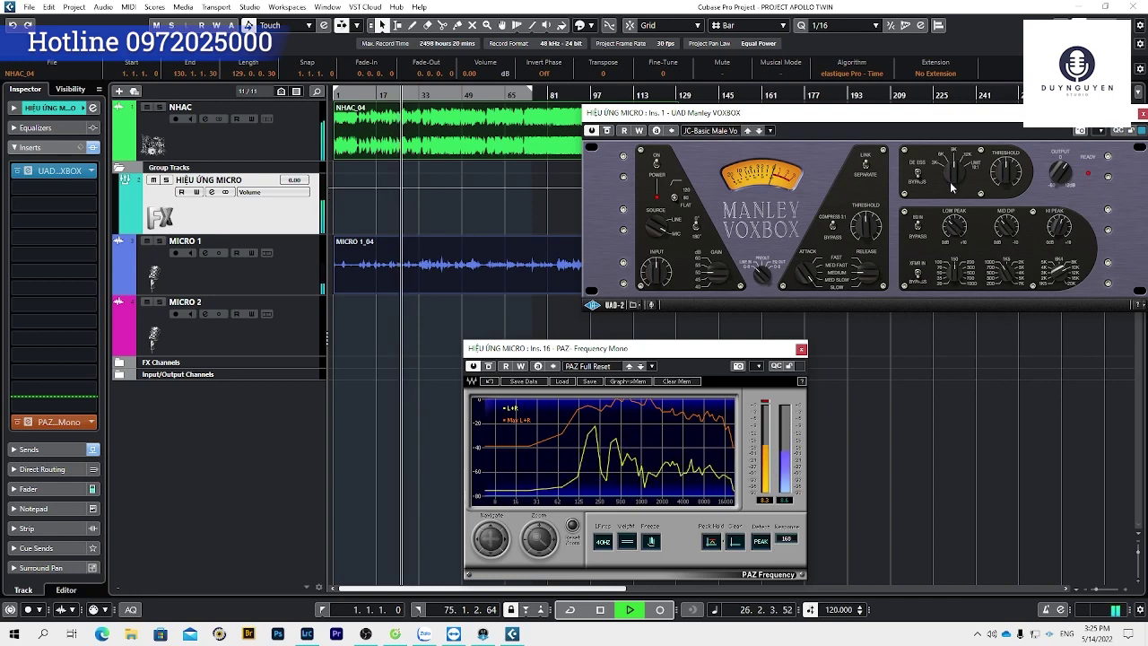
left_click(366, 633)
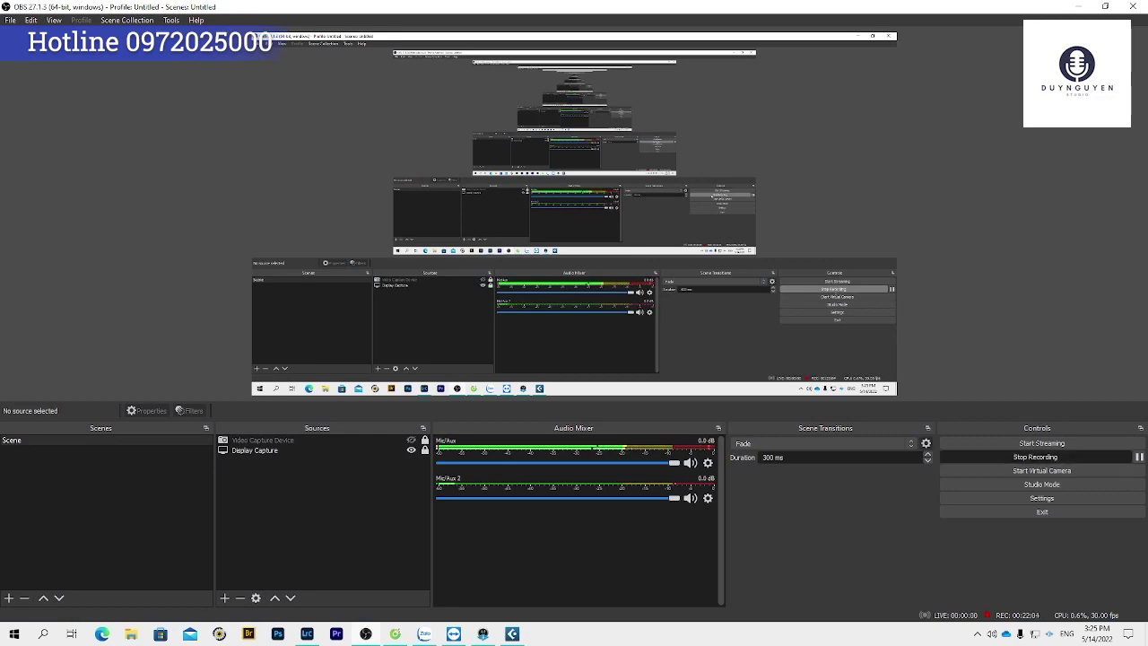
left_click(1079, 6)
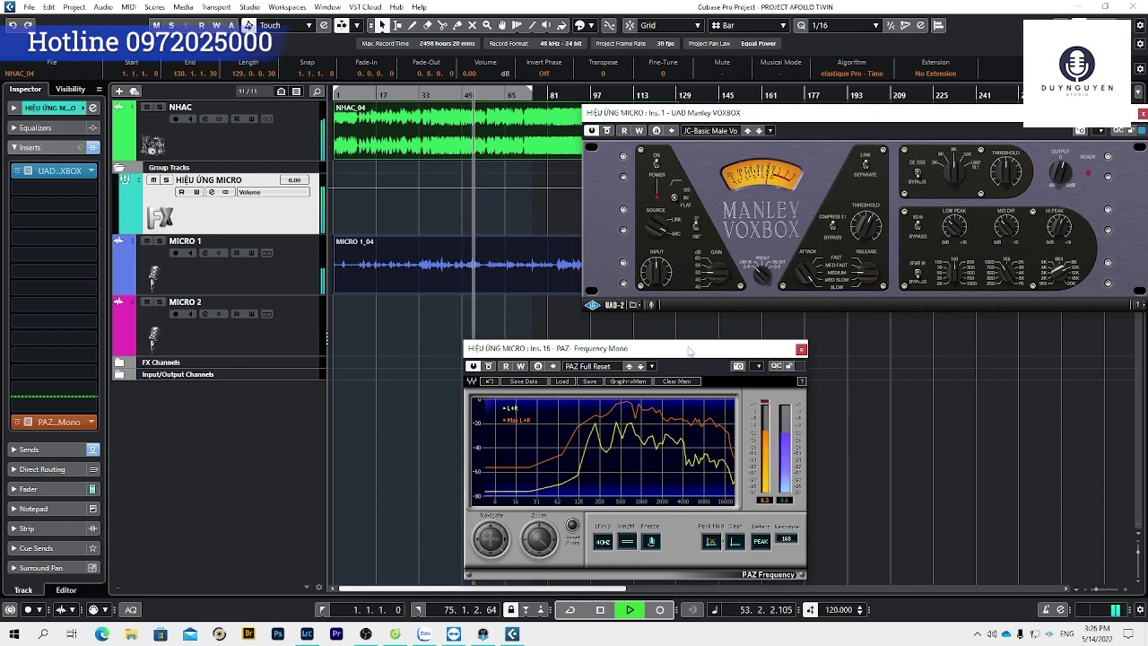
Reposition both plug-in windows, zoom the project out to show the full recordings, and collapse the group's insert rack.
left_click_drag(678, 349, 723, 329)
key("g")
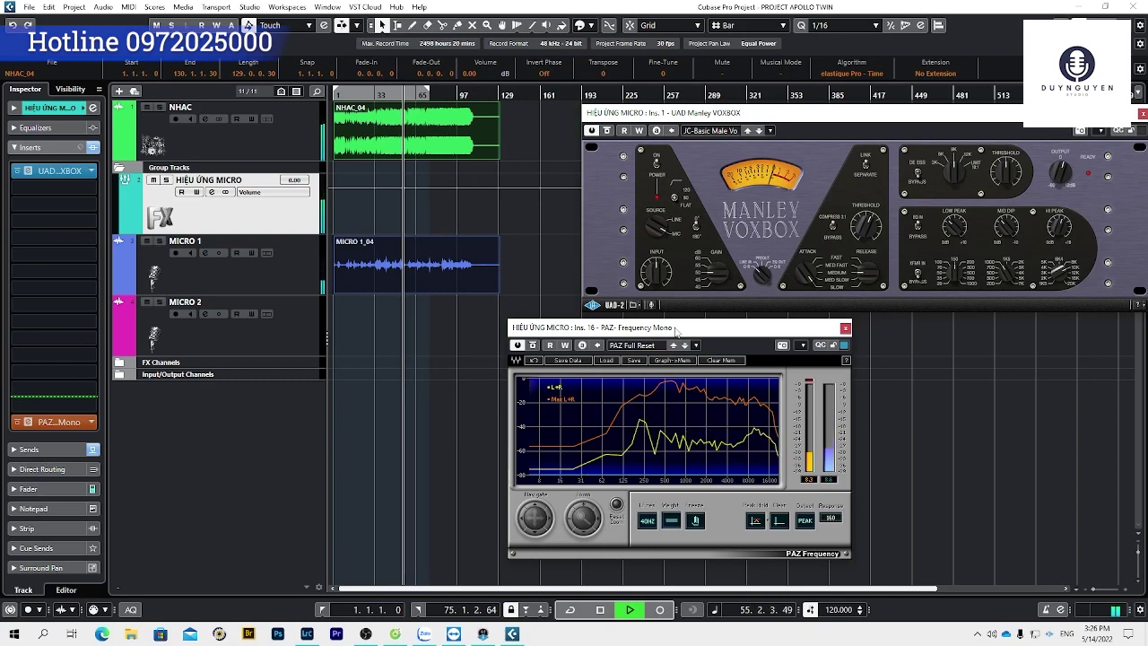
left_click_drag(677, 329, 673, 335)
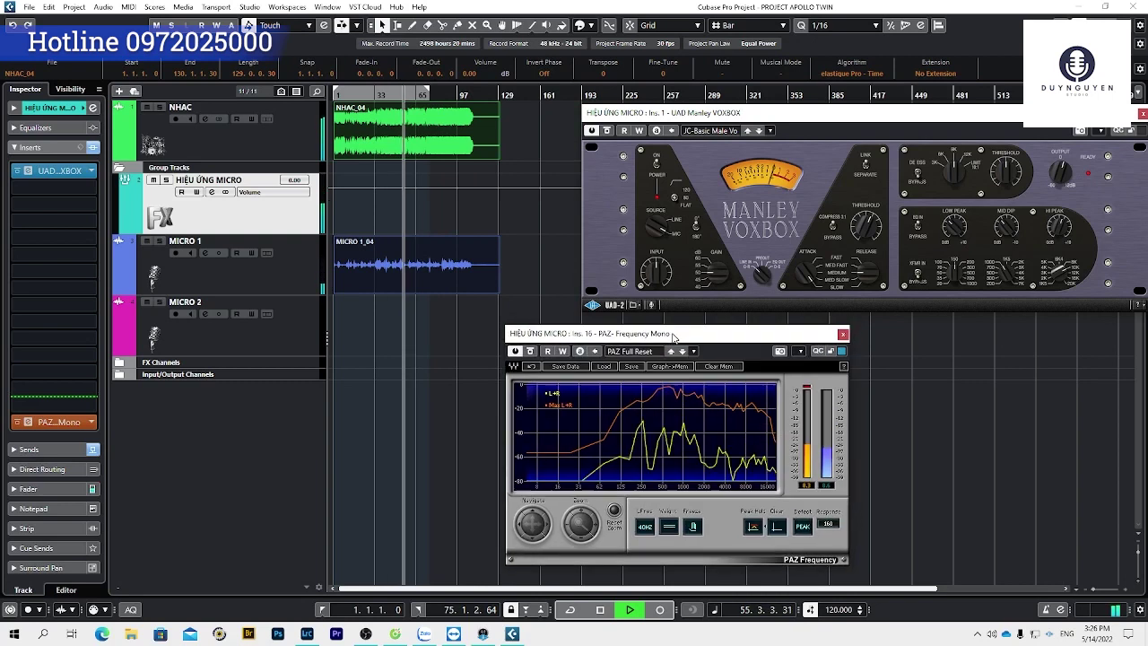
left_click(56, 148)
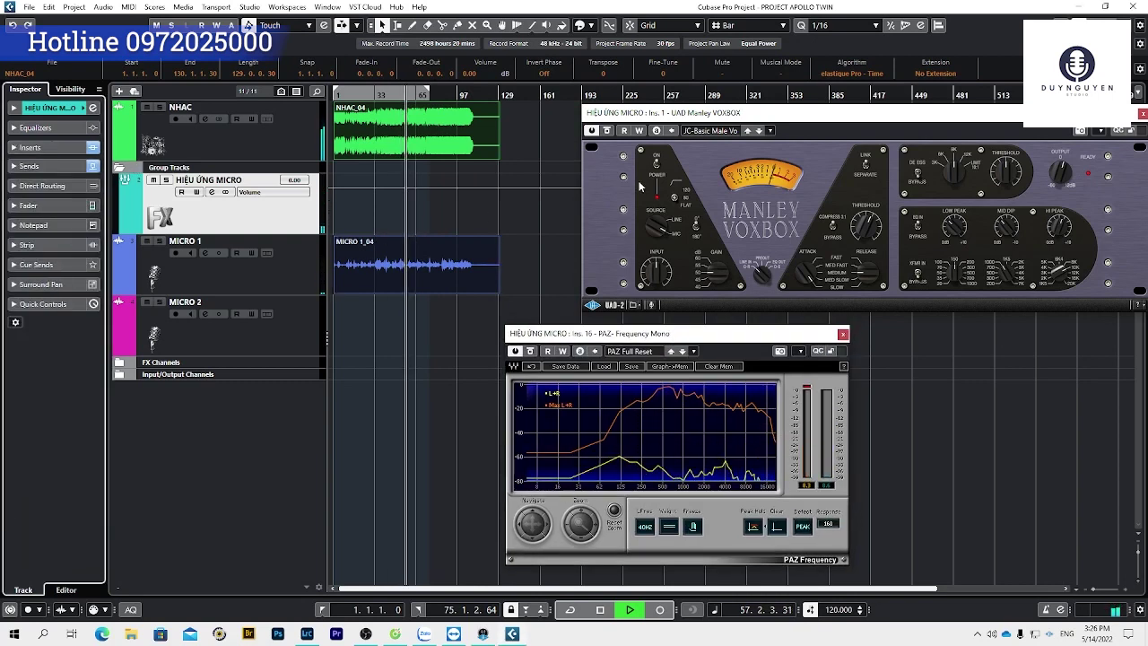
left_click_drag(739, 114, 678, 114)
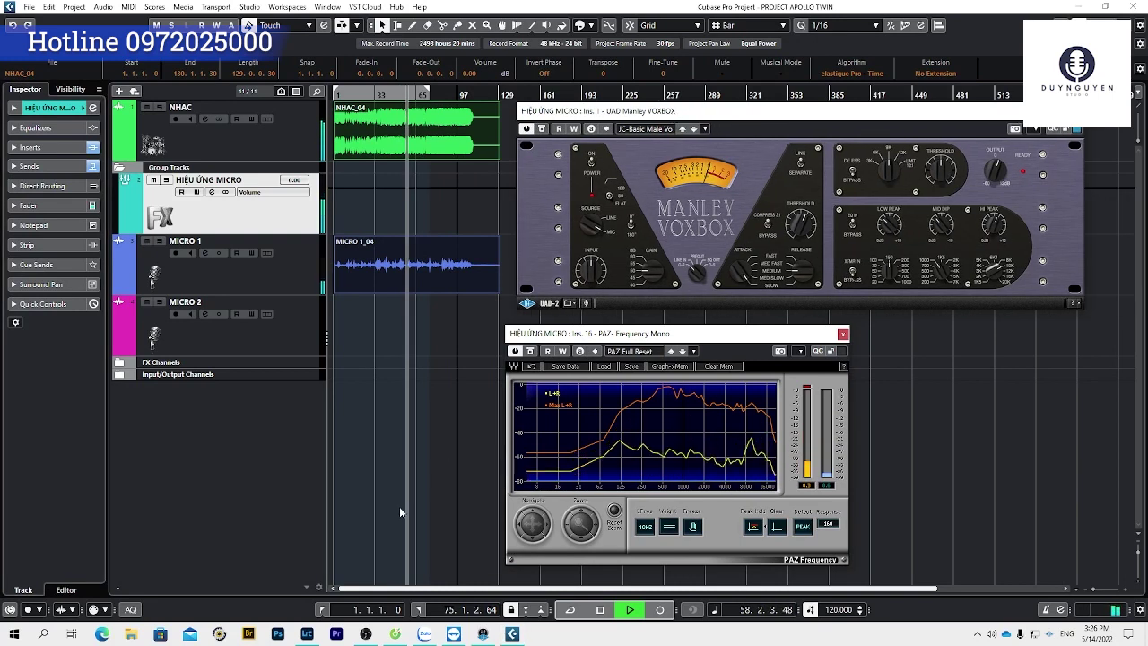
Switch to OBS, unmute the Mic/Aux 2 source, and return to the Cubase project.
left_click(366, 633)
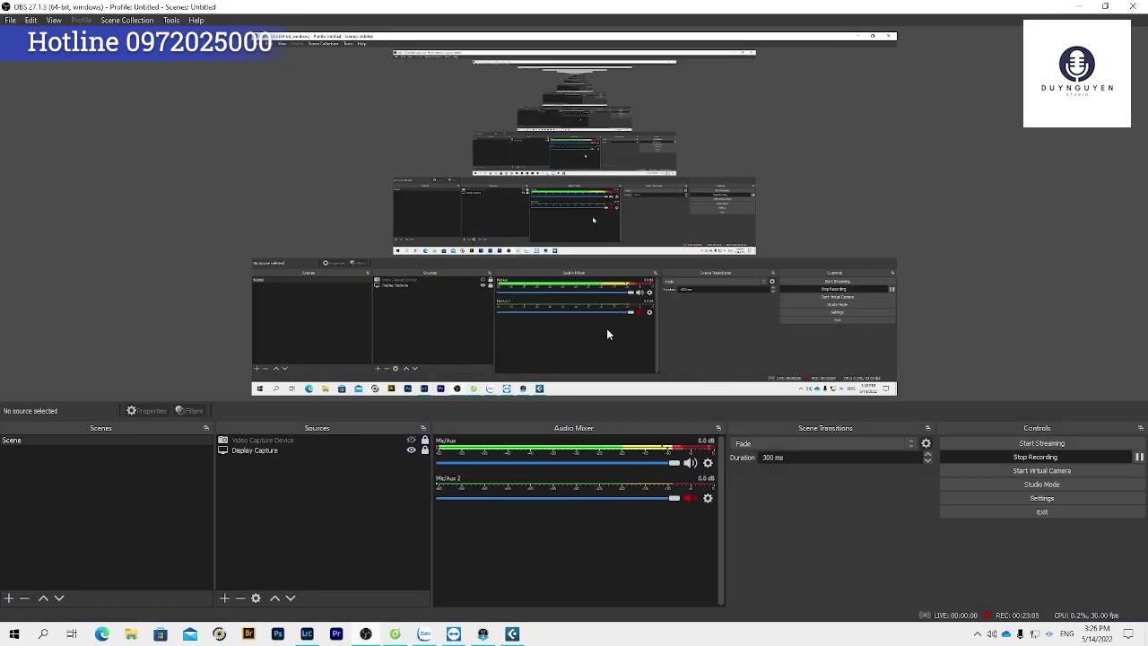
left_click(687, 498)
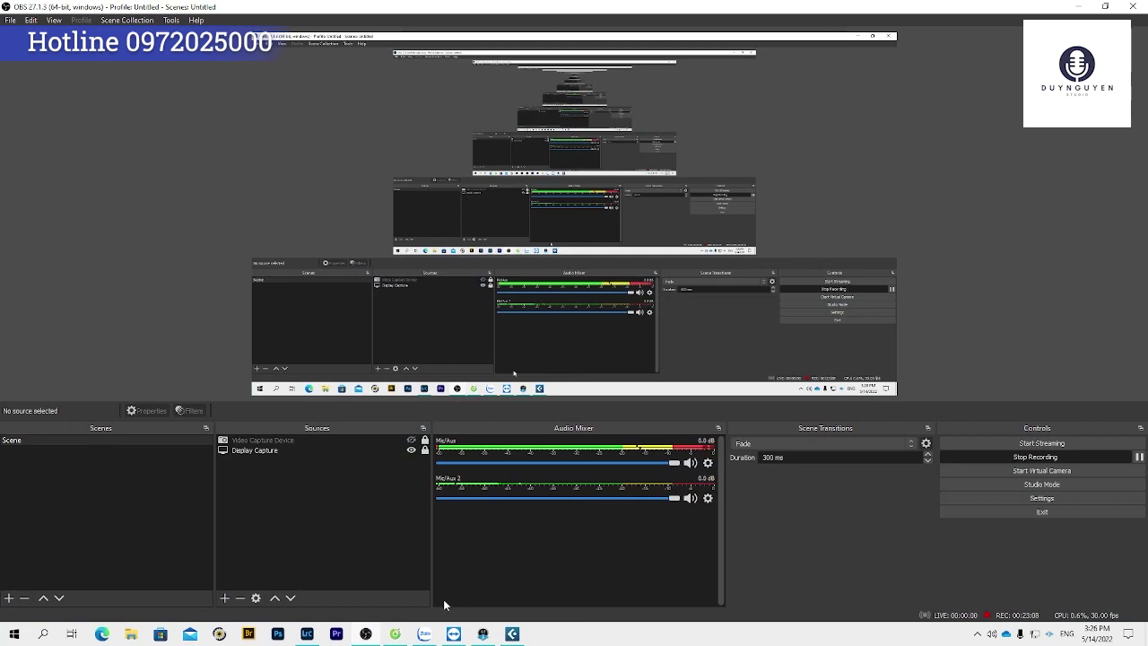
left_click(512, 633)
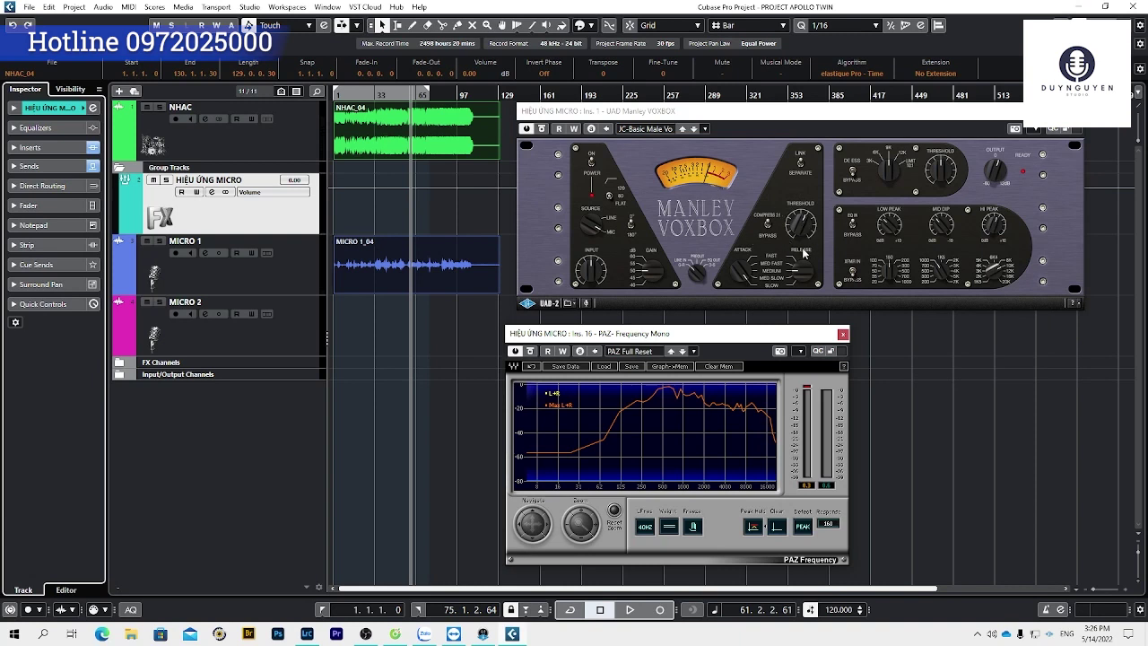
Play the recorded take through the VOXBOX, expand the group's insert rack, and check the OBS mixer after stopping playback.
key("space")
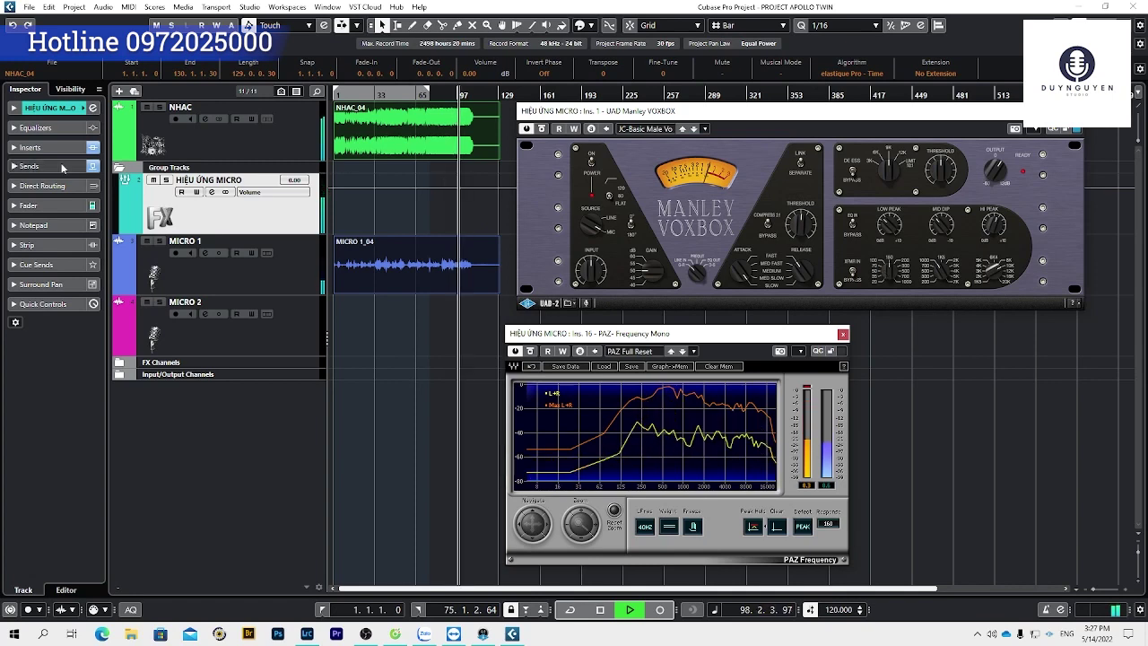
left_click(31, 147)
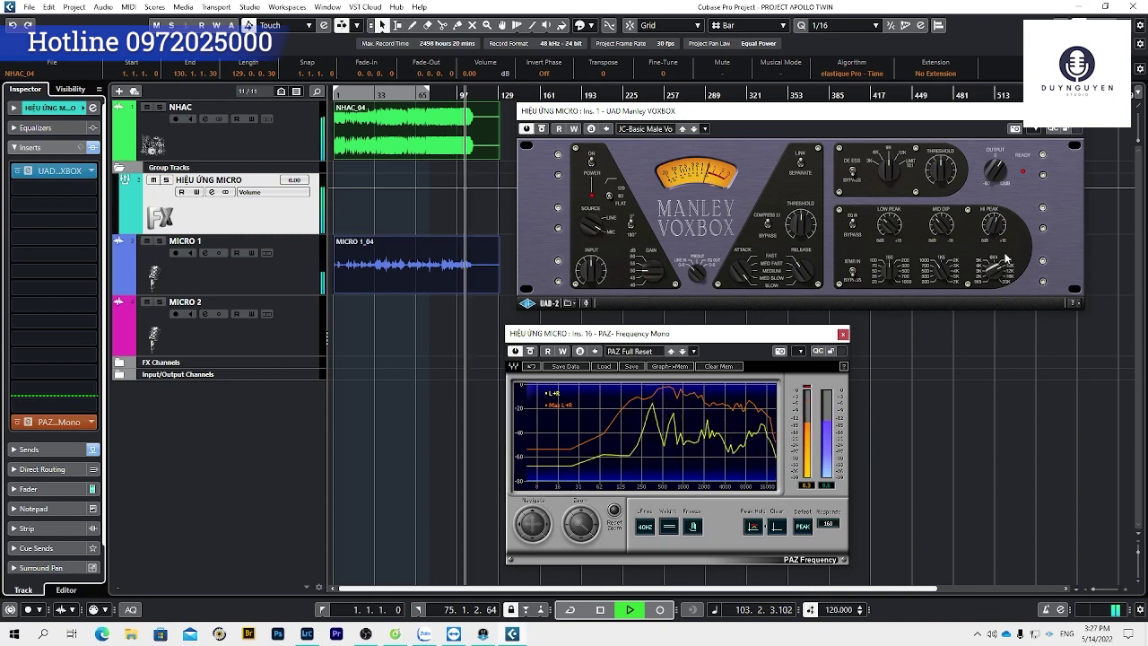
key("space")
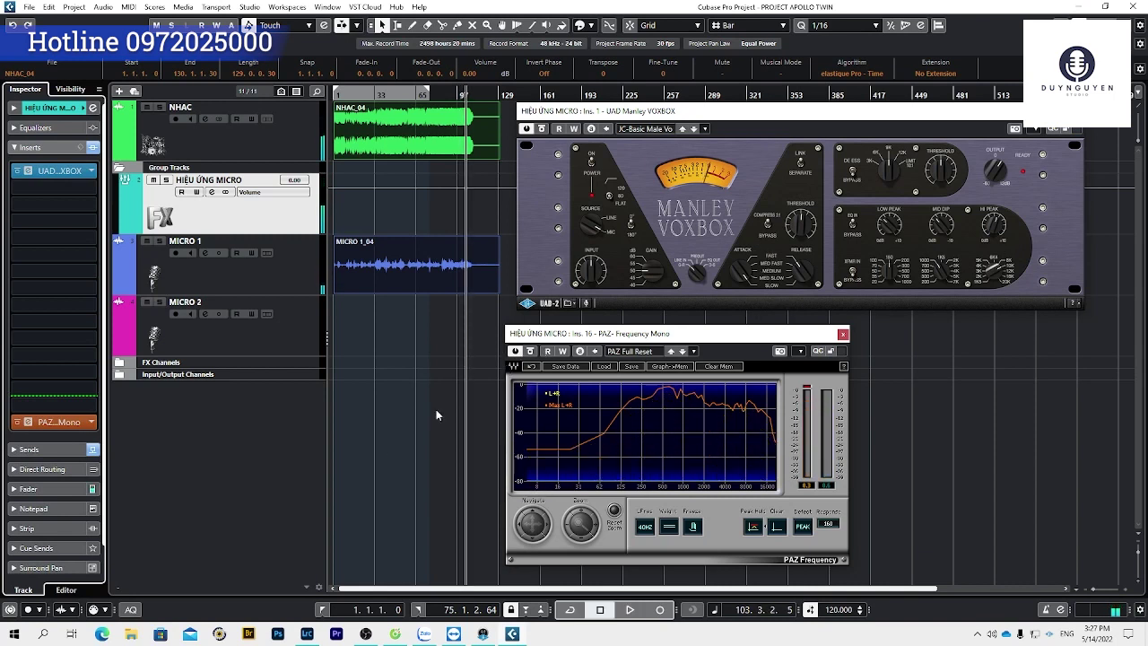
left_click(365, 635)
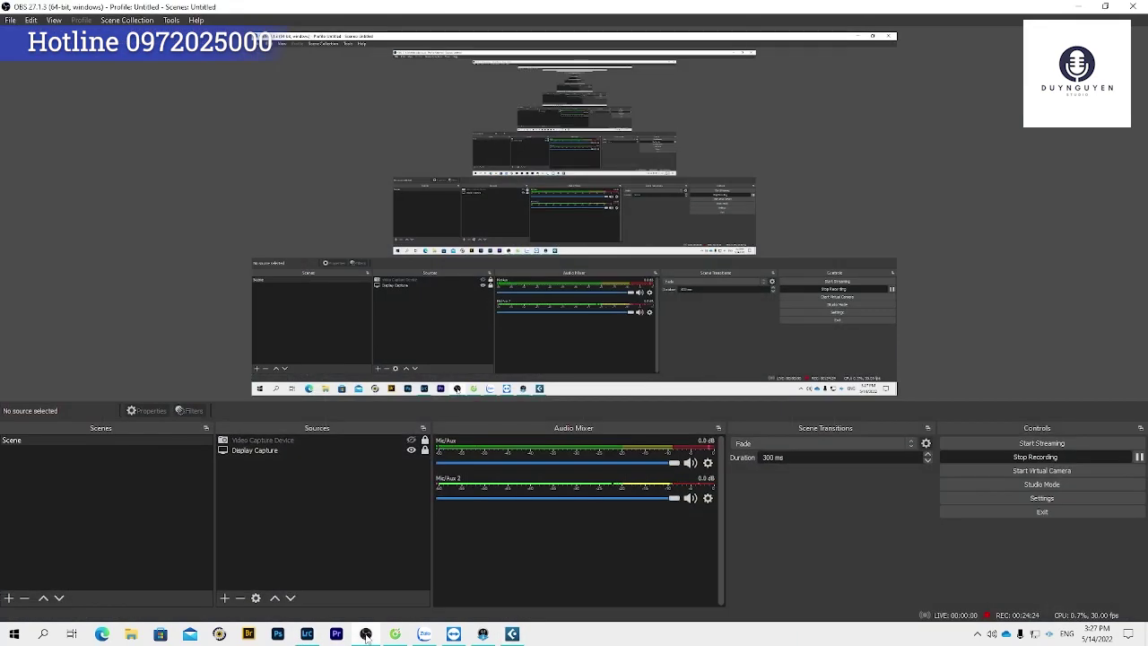
left_click(365, 635)
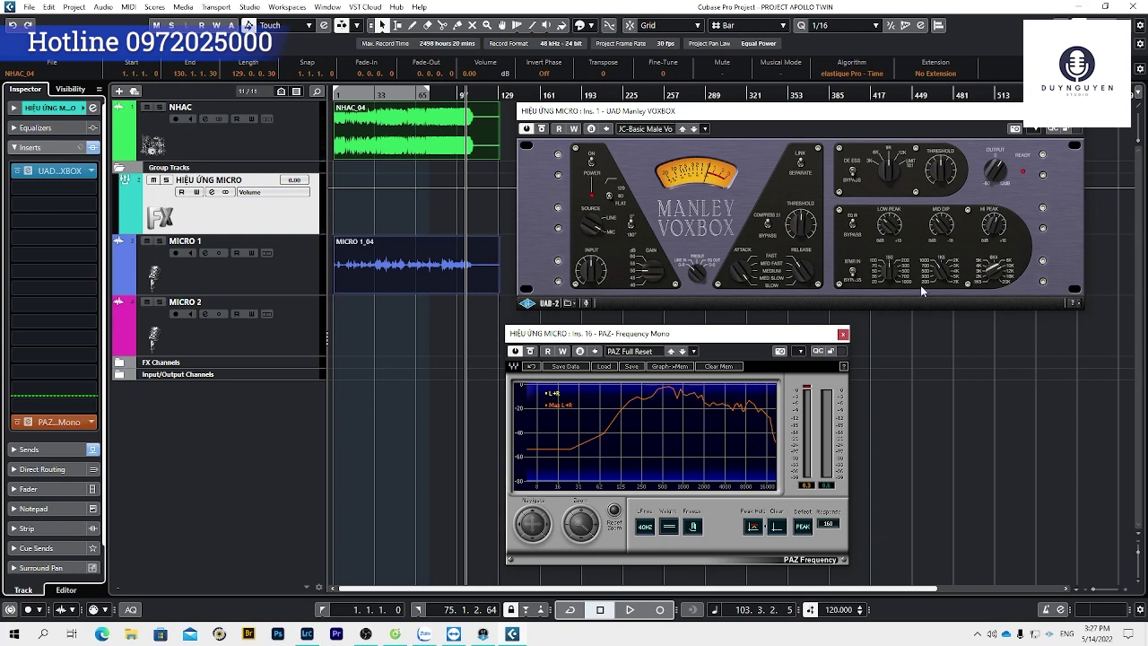
Insert the GEQ-10 equalizer in the HIỆU ỨNG MICRO group's second slot and slightly raise its highest frequency bands.
left_click(52, 192)
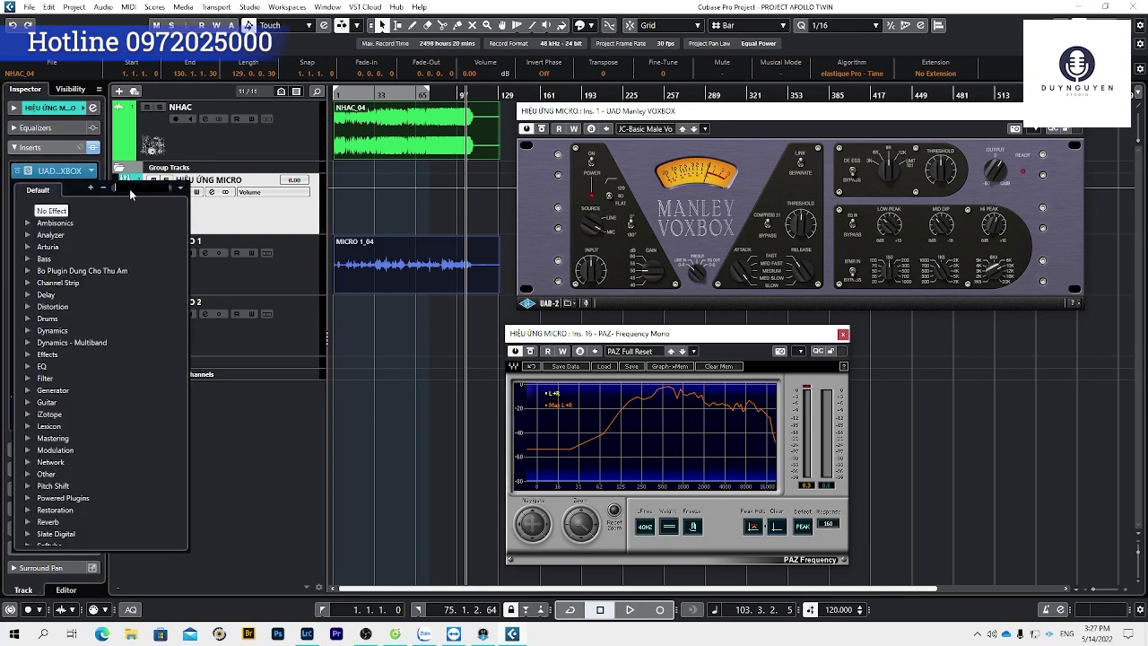
type("EQ")
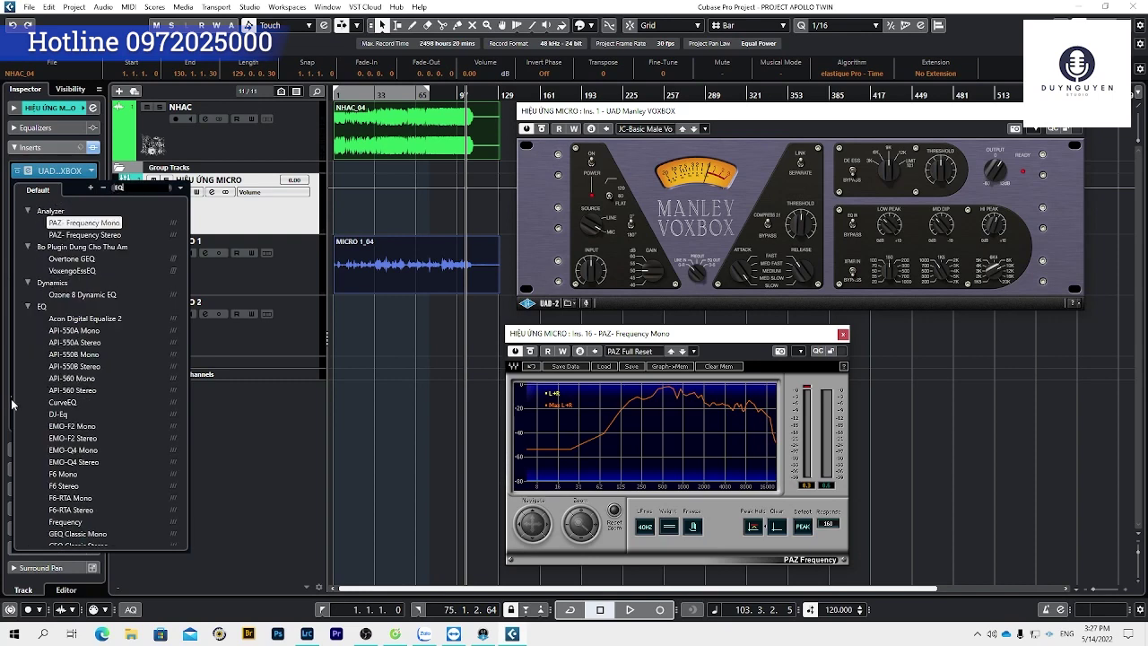
scroll(96, 357, "down", 6)
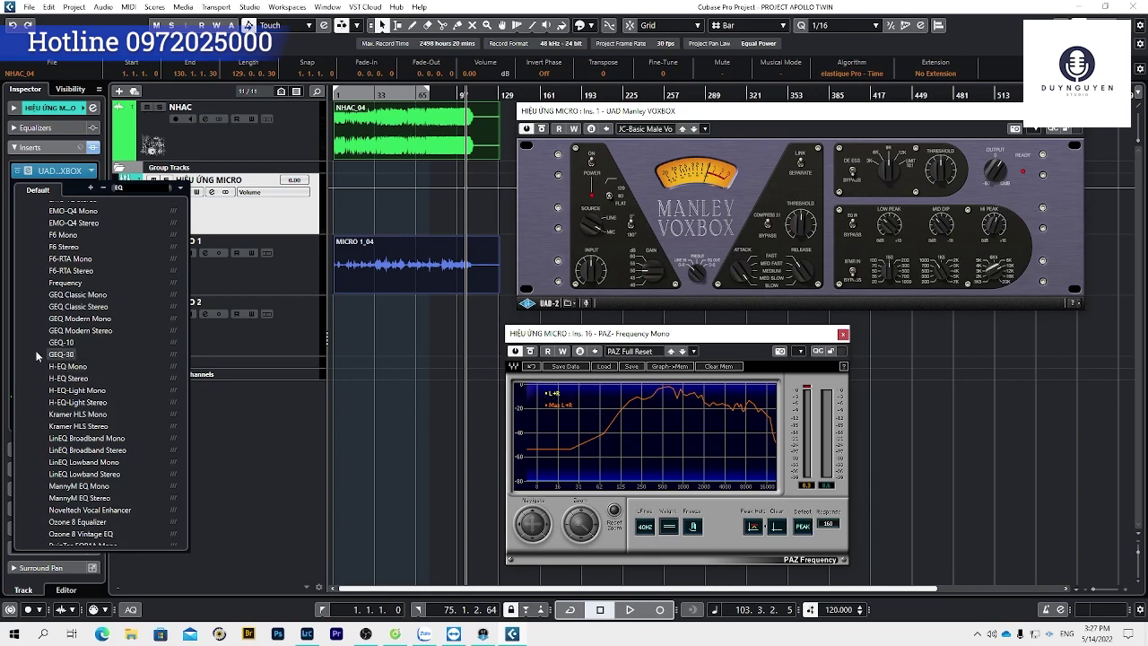
left_click(54, 342)
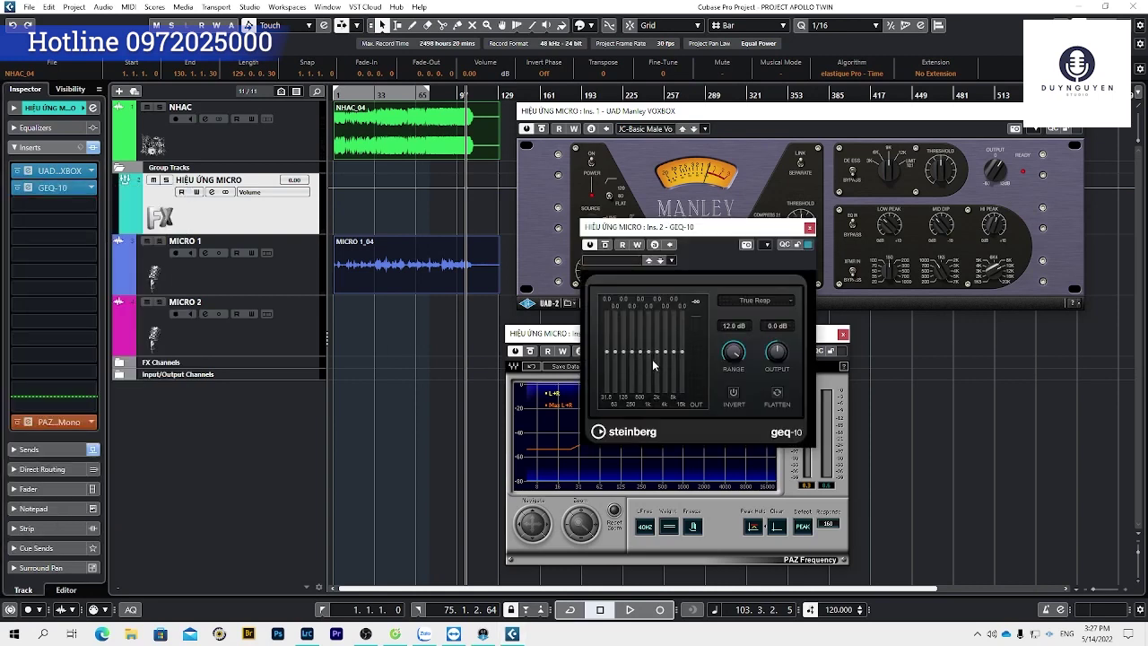
left_click_drag(663, 354, 665, 349)
Play an earlier part of the recording to audition the GEQ-10 settings, moving its window aside and closing it.
left_click(366, 93)
key("space")
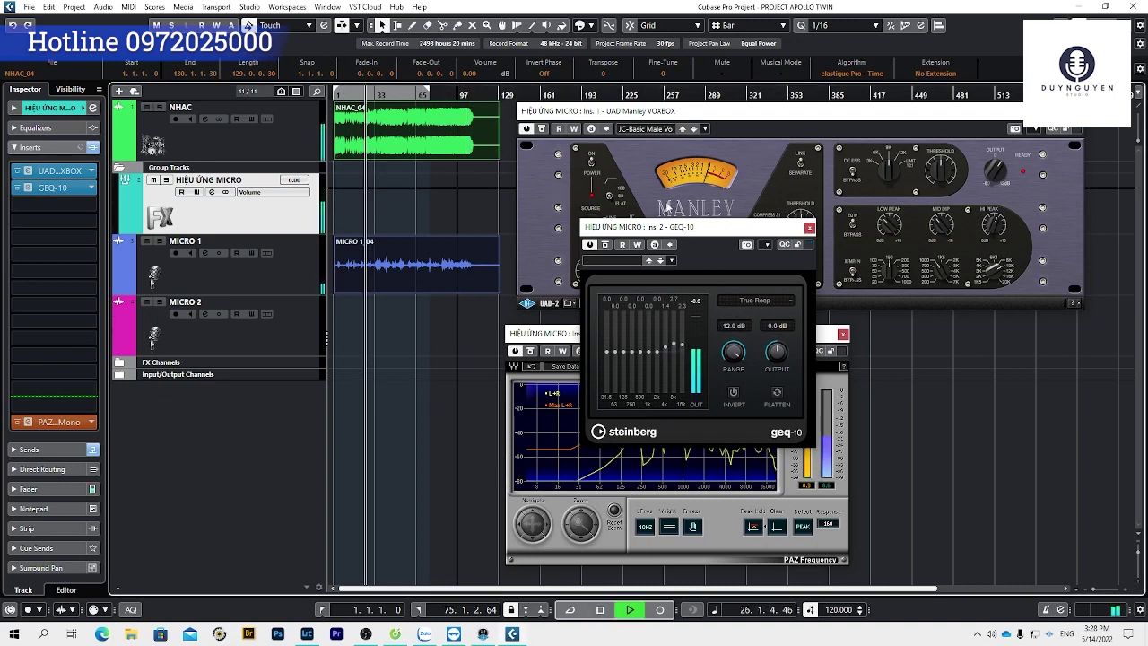
left_click_drag(695, 233, 859, 268)
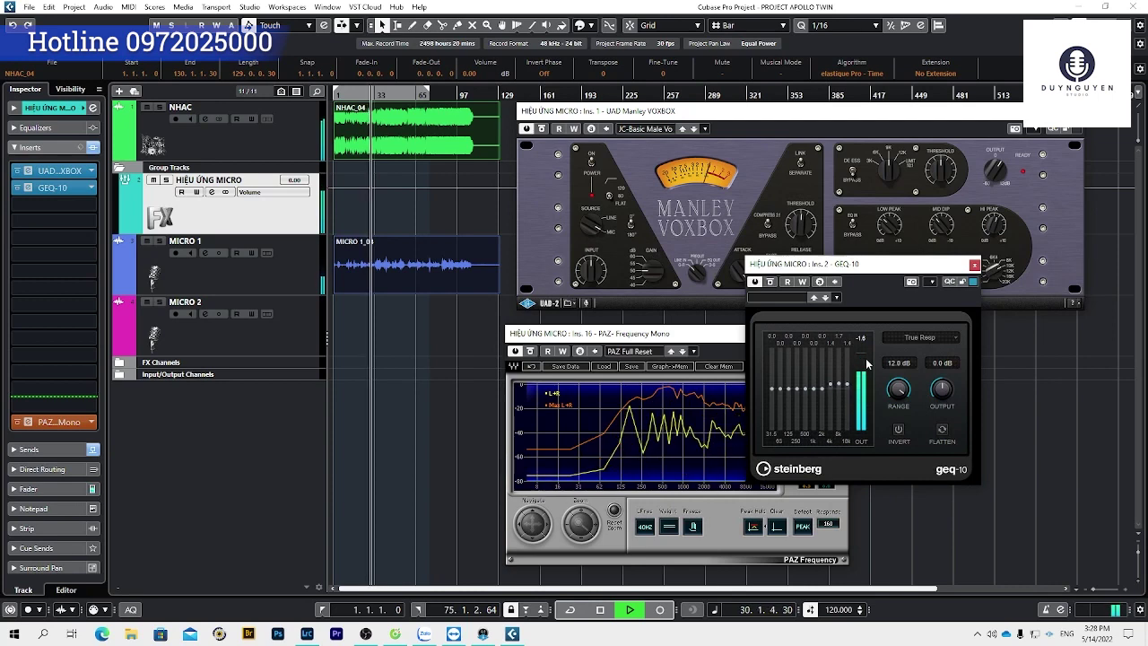
left_click(975, 264)
Insert RVox Mono in the HIỆU ỨNG MICRO group's third insert slot.
left_click(62, 206)
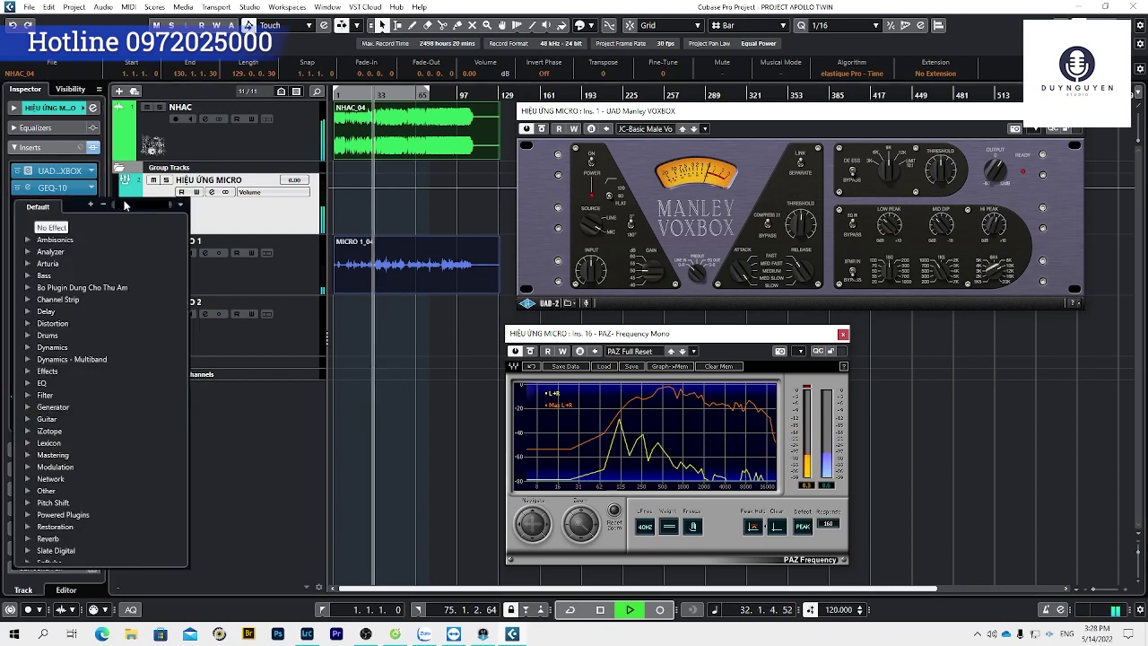
type("RVOX")
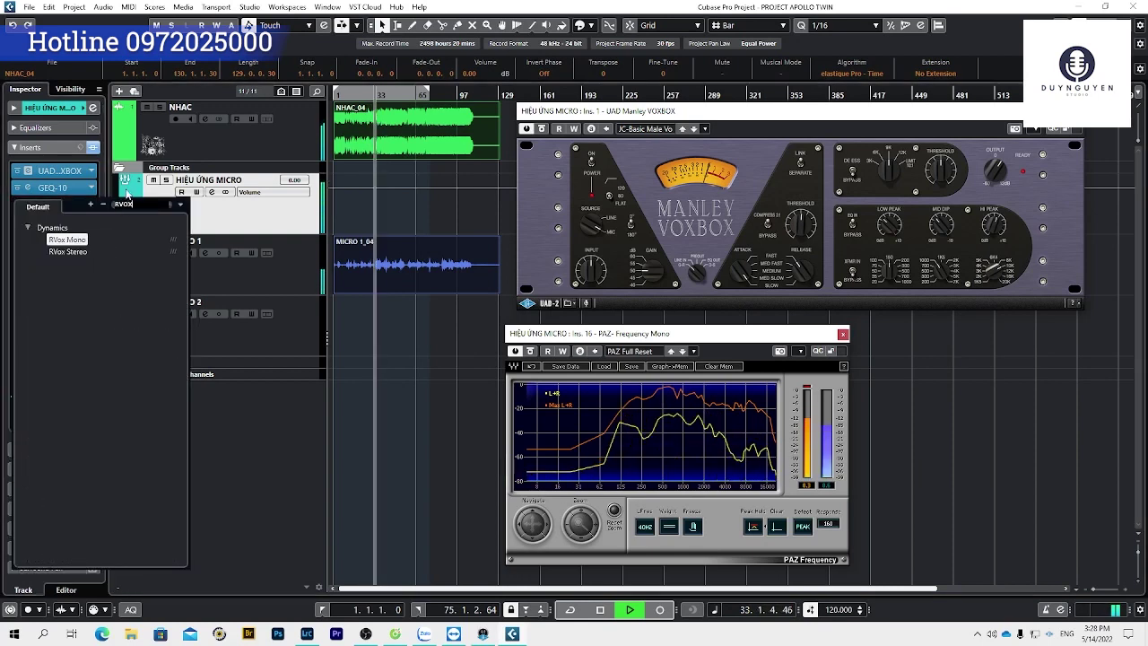
left_click(66, 241)
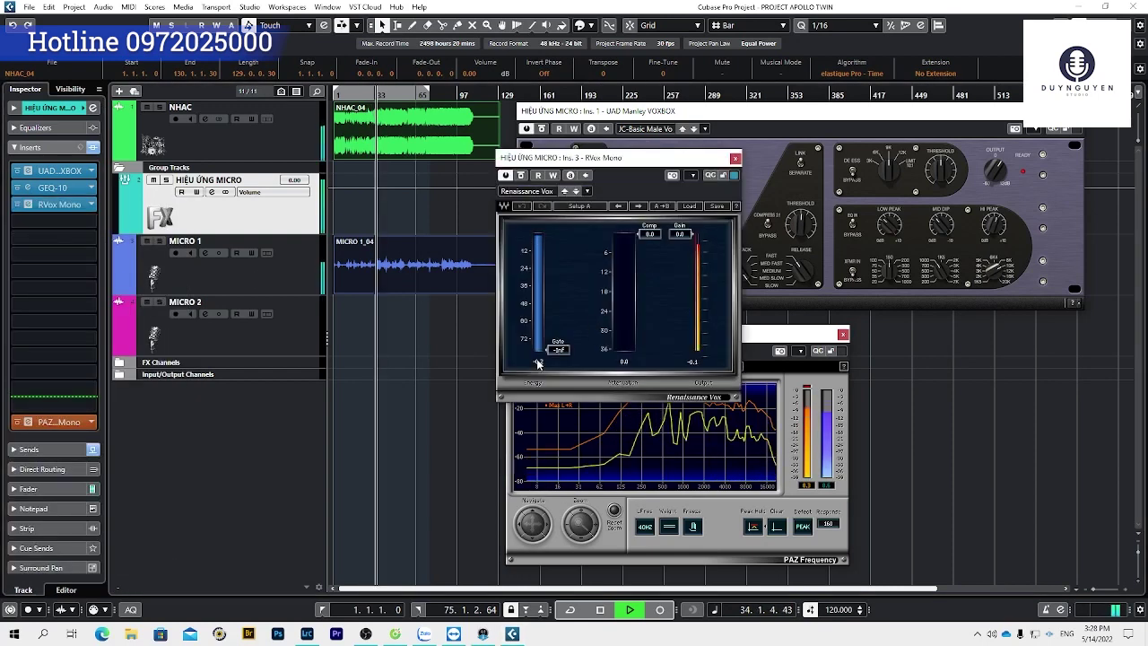
Set the RVox gate to -34.2, lower its compression control slightly, and stop playback after moving the PAZ analyzer aside.
left_click_drag(538, 362, 538, 294)
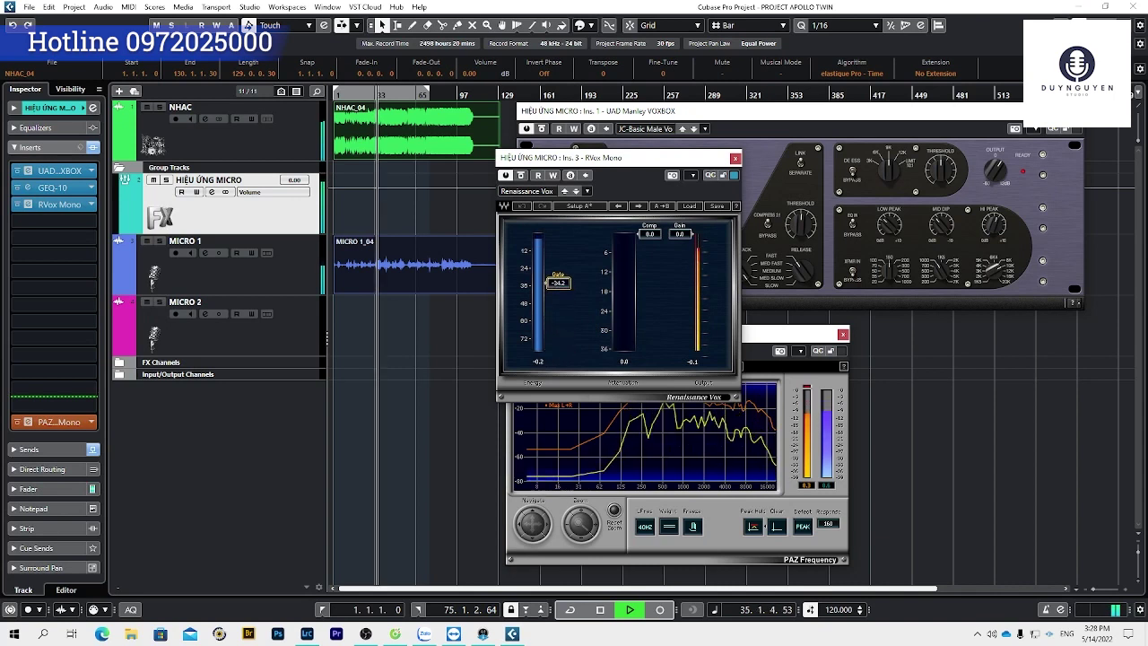
left_click_drag(648, 235, 647, 238)
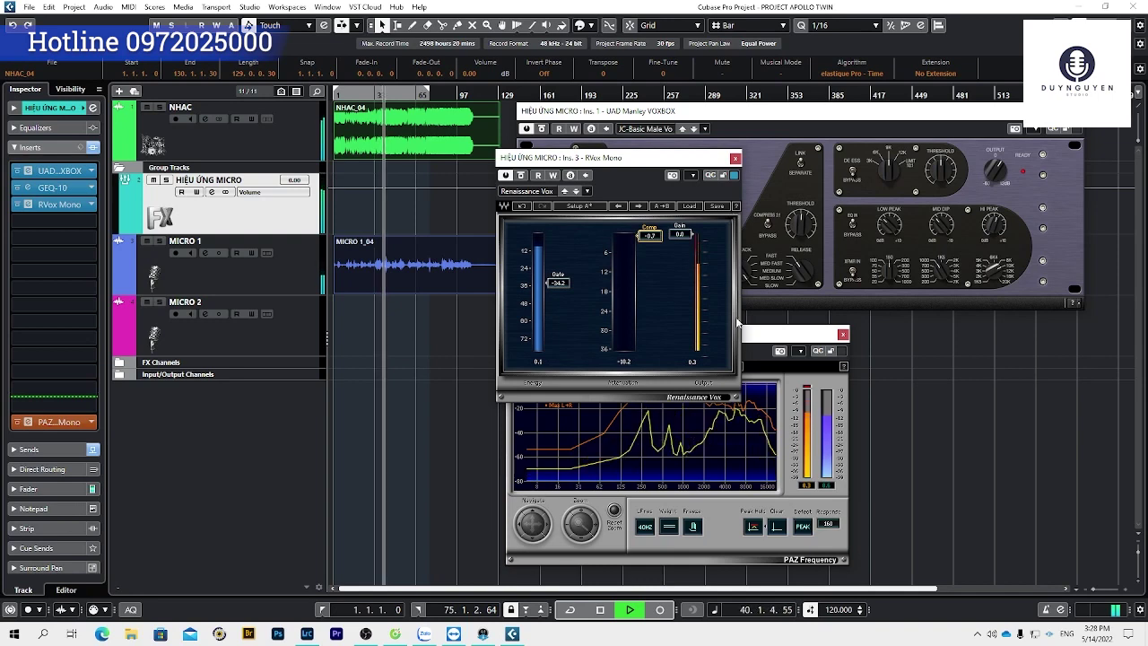
left_click_drag(774, 341, 904, 339)
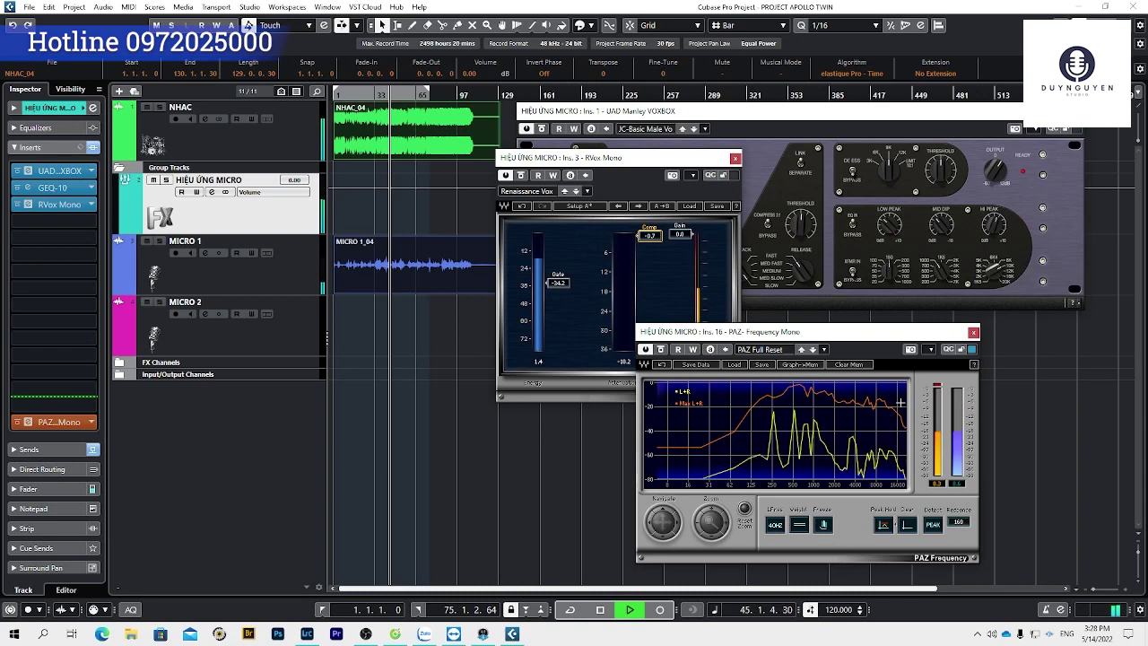
key("space")
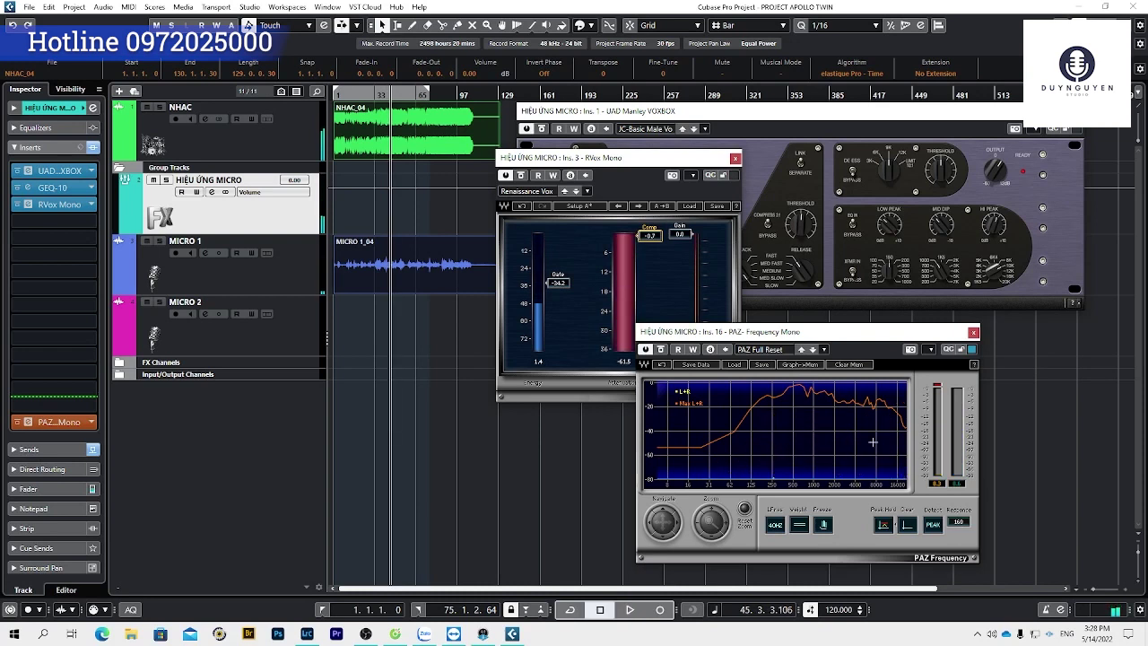